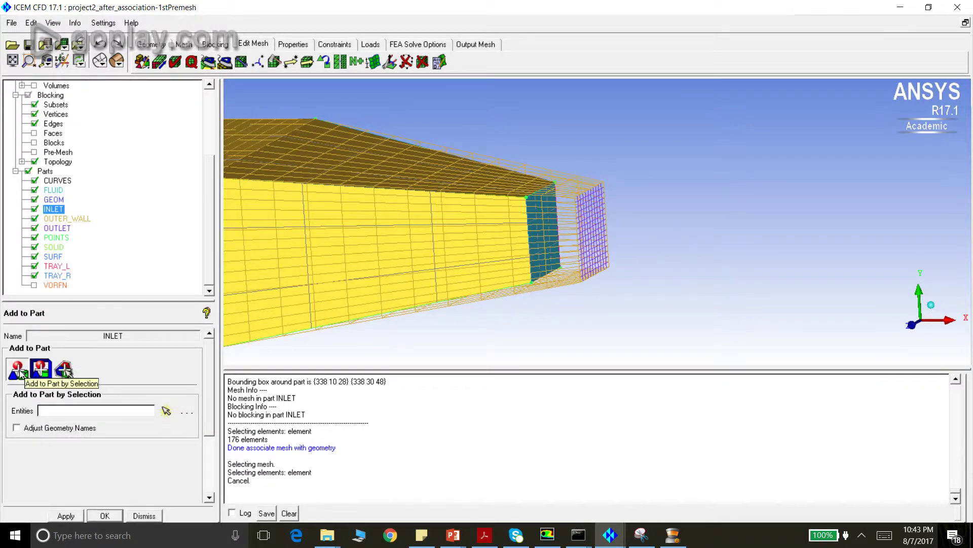
Add the mesh elements on the duct's end face at the positive X end to the INLET part
{"action": "left_click", "coordinate": [166, 411]}
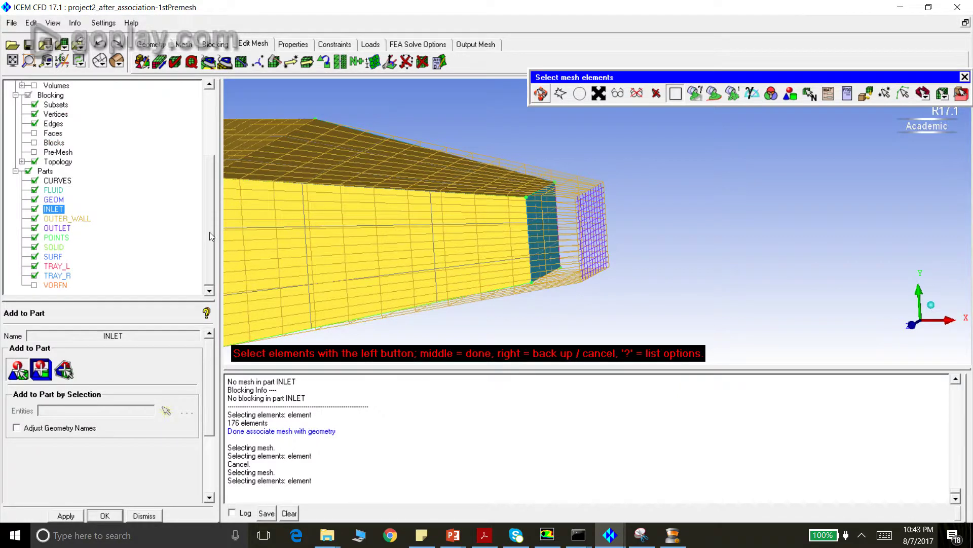
{"action": "left_click_drag", "start_coordinate": [211, 236], "coordinate": [209, 163]}
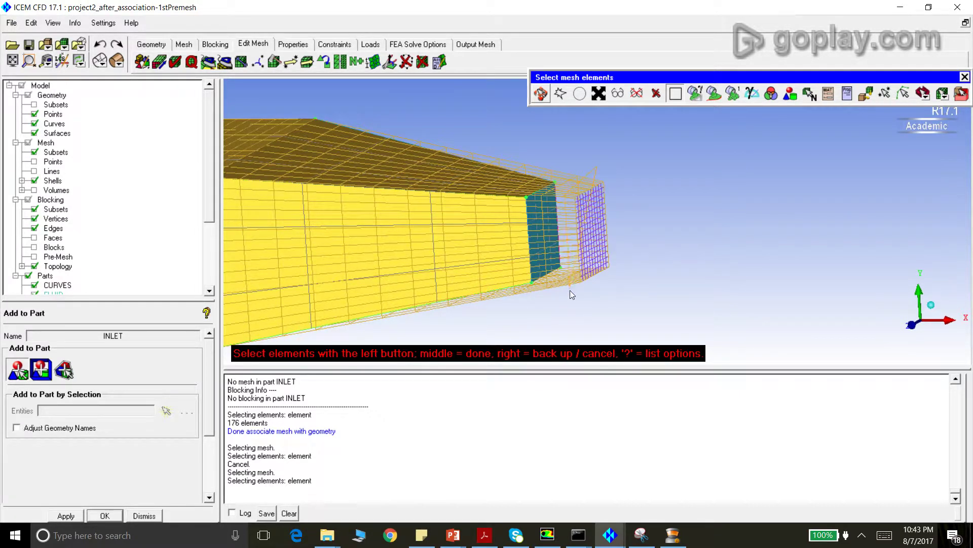
{"action": "left_click", "coordinate": [642, 298]}
{"action": "middle_click", "coordinate": [640, 163]}
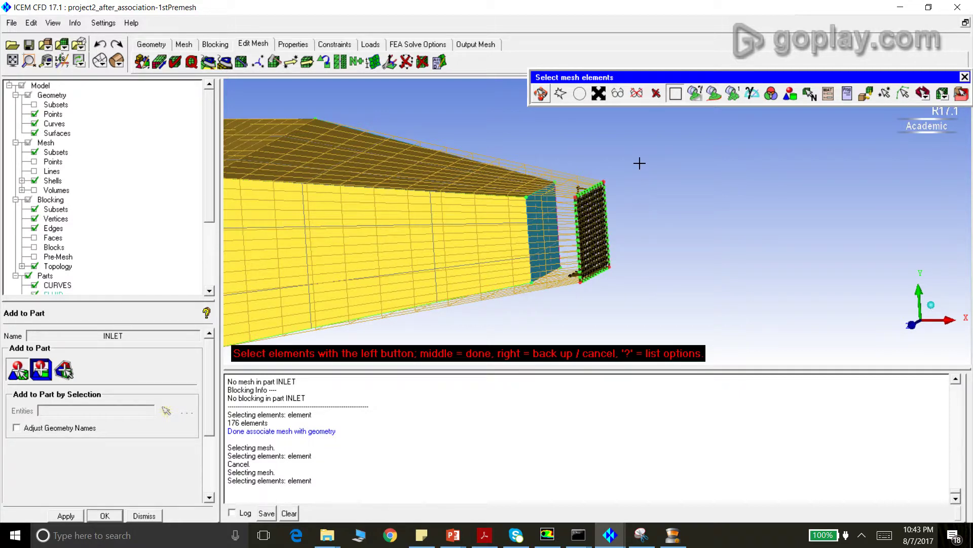
{"action": "middle_click", "coordinate": [640, 163]}
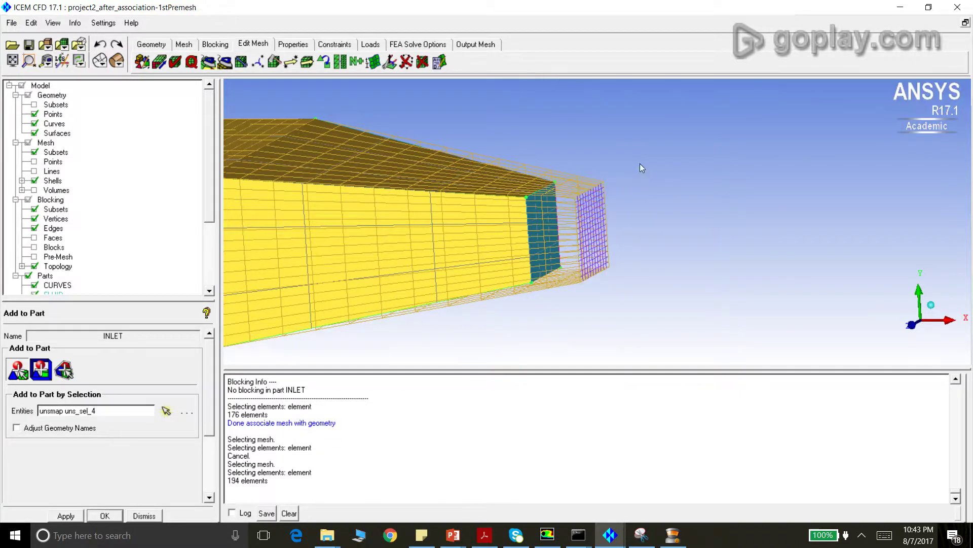
{"action": "left_click", "coordinate": [65, 516]}
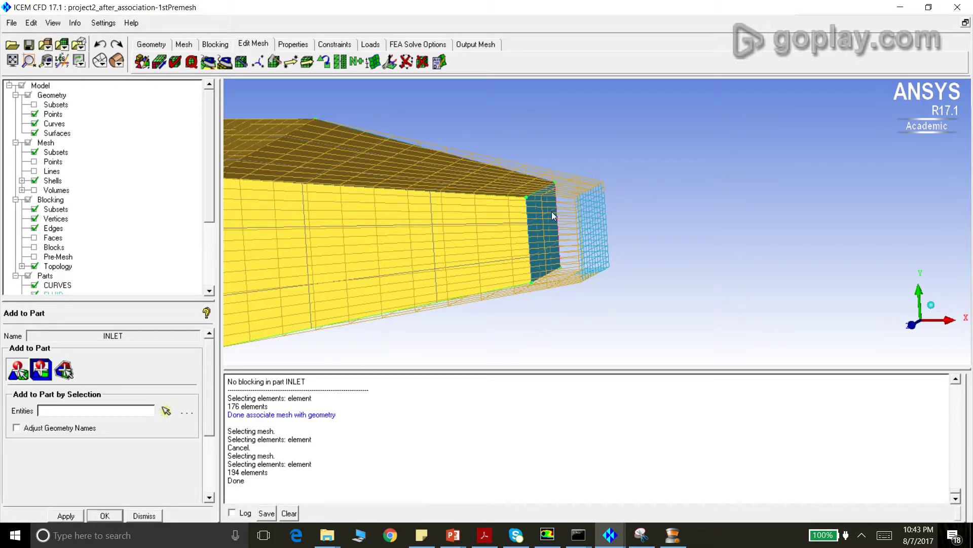
{"action": "left_click", "coordinate": [142, 515]}
{"action": "left_click_drag", "start_coordinate": [656, 203], "coordinate": [570, 223]}
{"action": "scroll", "coordinate": [567, 227], "scroll_direction": "up", "scroll_amount": 6}
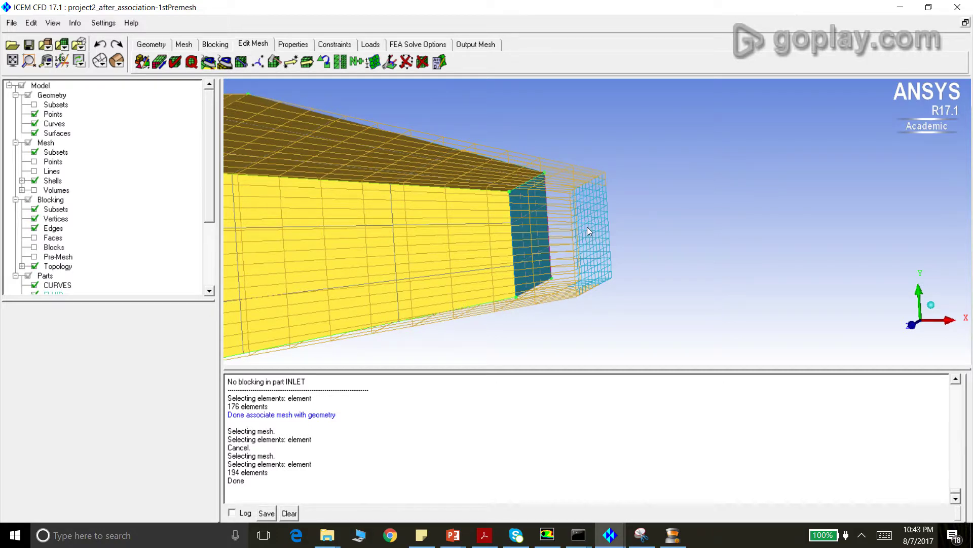
{"action": "scroll", "coordinate": [587, 226], "scroll_direction": "down", "scroll_amount": 5}
{"action": "left_click_drag", "start_coordinate": [586, 225], "coordinate": [451, 233]}
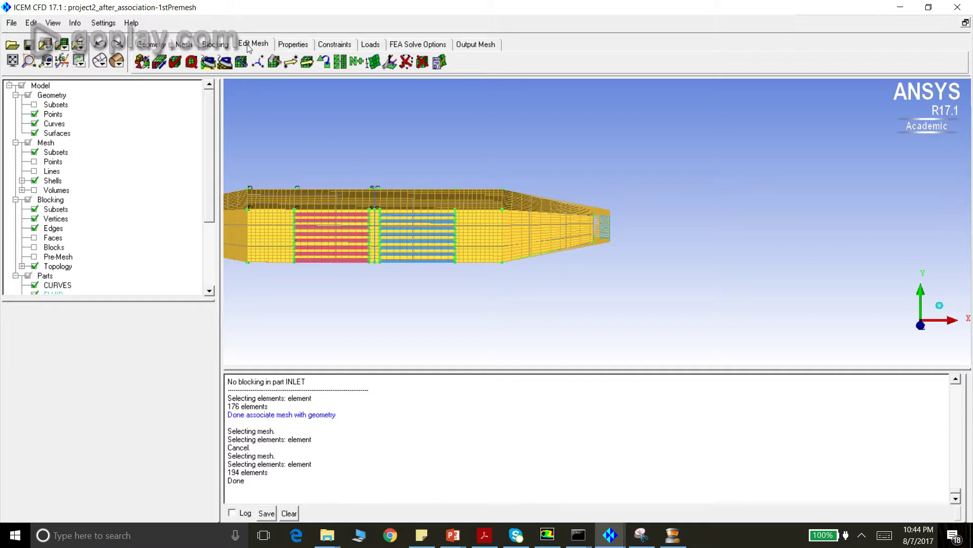
{"action": "left_click", "coordinate": [242, 61]}
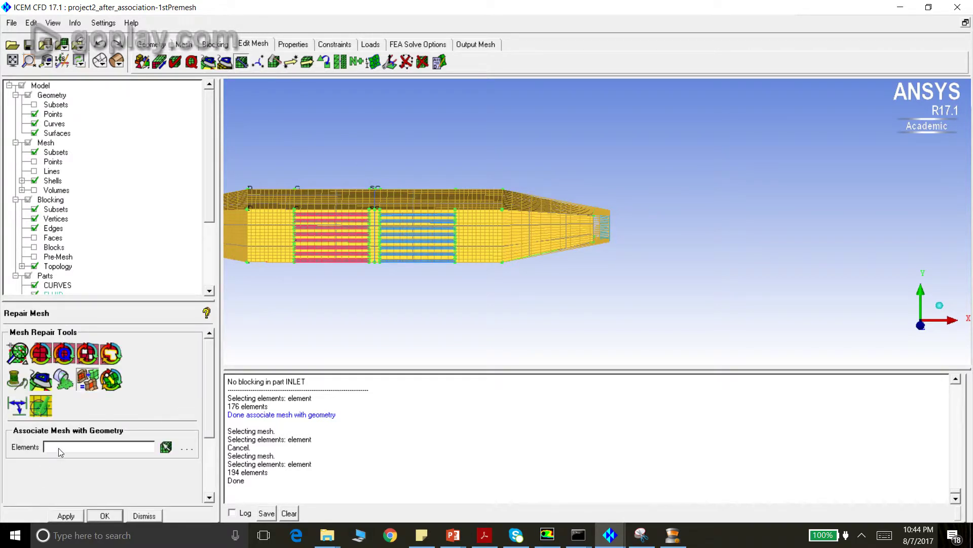
{"action": "left_click", "coordinate": [145, 516]}
{"action": "right_click_drag", "start_coordinate": [541, 295], "coordinate": [556, 245]}
{"action": "left_click_drag", "start_coordinate": [555, 245], "coordinate": [456, 253]}
{"action": "left_click_drag", "start_coordinate": [206, 205], "coordinate": [202, 276]}
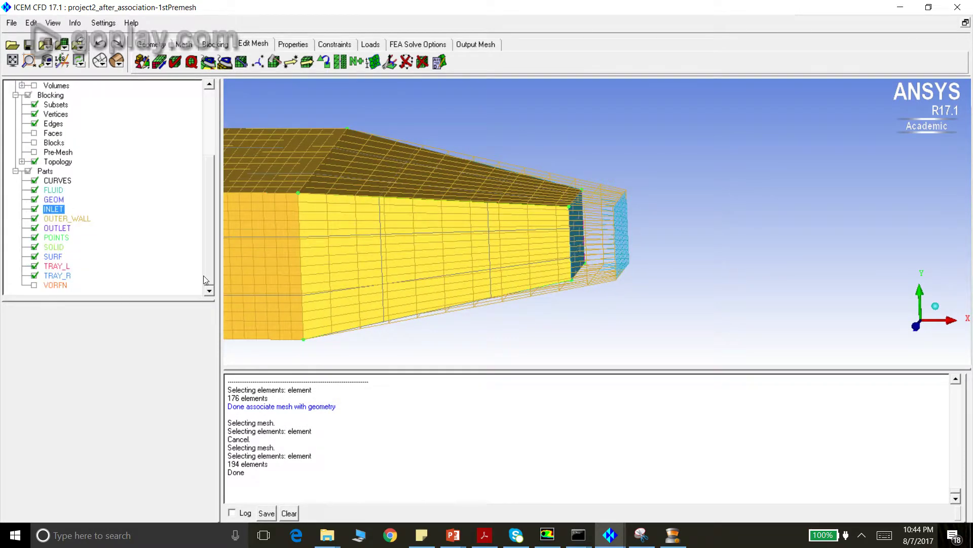
{"action": "left_click", "coordinate": [61, 212]}
{"action": "right_click", "coordinate": [62, 213]}
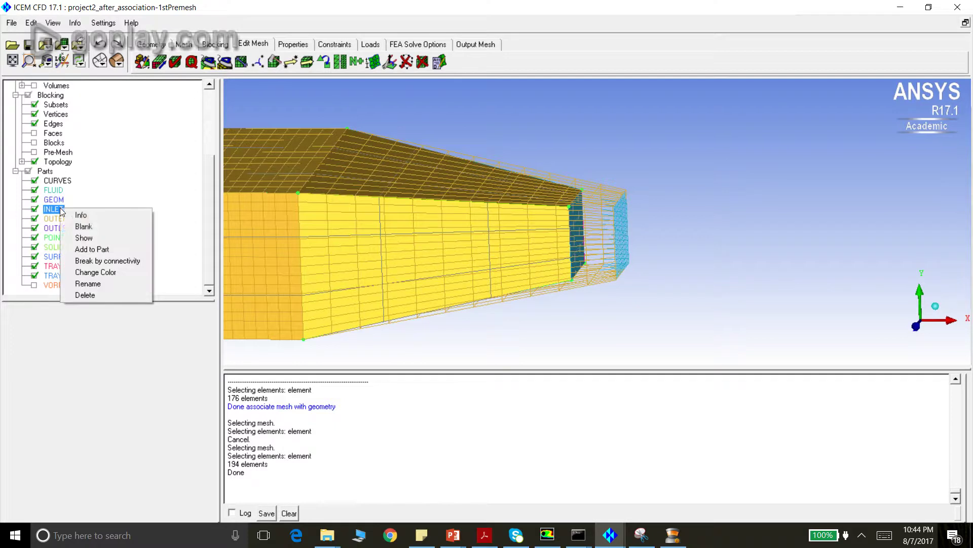
{"action": "left_click", "coordinate": [84, 250]}
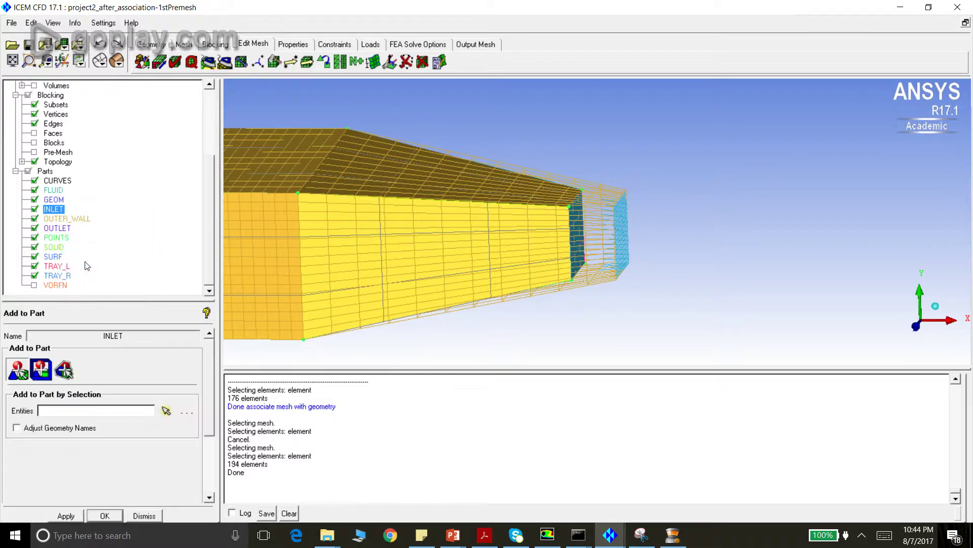
{"action": "left_click", "coordinate": [151, 513]}
{"action": "scroll", "coordinate": [542, 224], "scroll_direction": "down", "scroll_amount": 7}
{"action": "left_click_drag", "start_coordinate": [389, 242], "coordinate": [299, 181]}
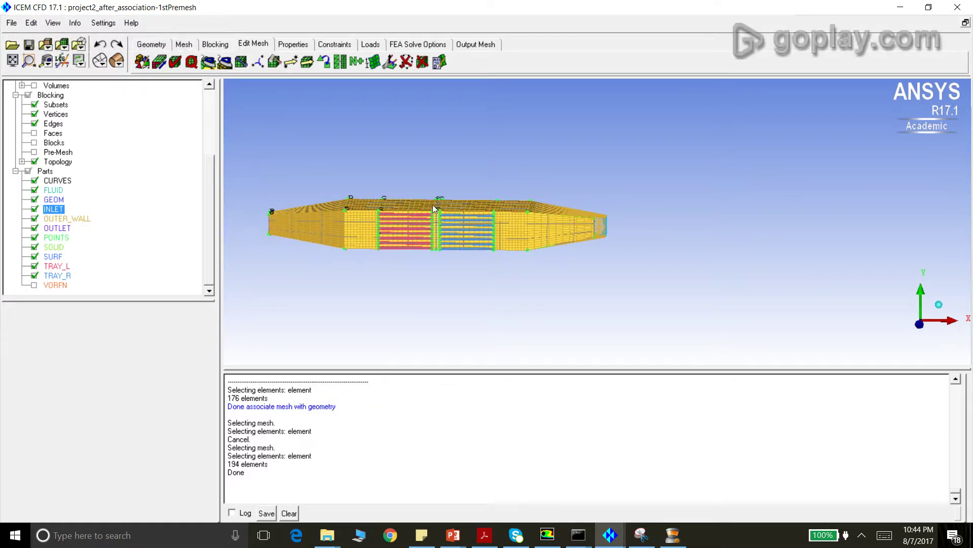
{"action": "scroll", "coordinate": [433, 205], "scroll_direction": "up", "scroll_amount": 2}
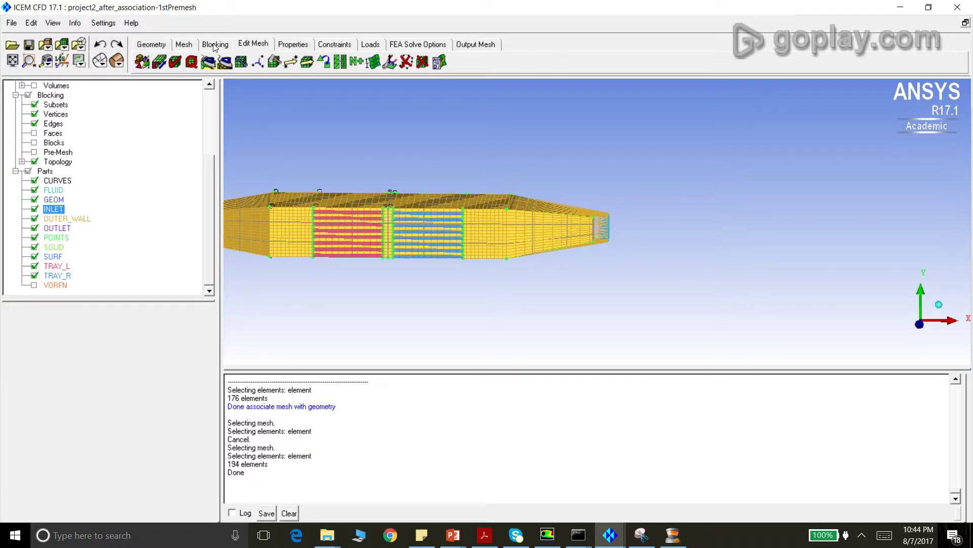
Merge the volume meshes with SURF as the merge surface mesh part, leaving the frozen volume mesh parts empty
{"action": "left_click", "coordinate": [262, 63]}
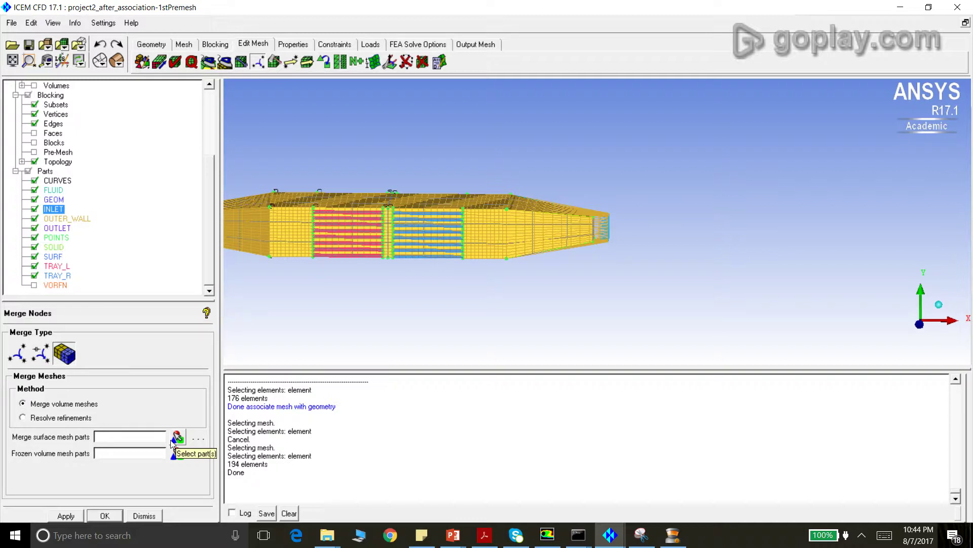
{"action": "left_click", "coordinate": [682, 539]}
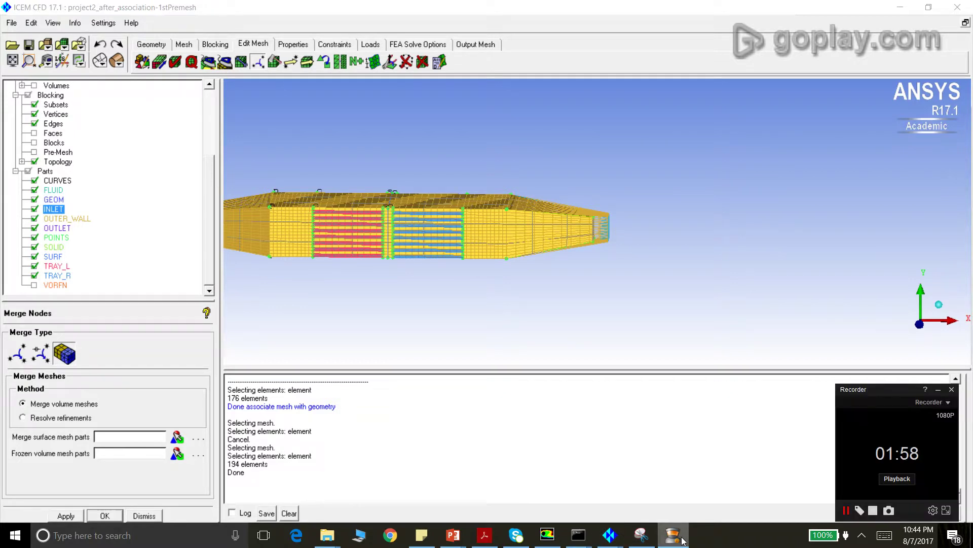
{"action": "left_click", "coordinate": [937, 390]}
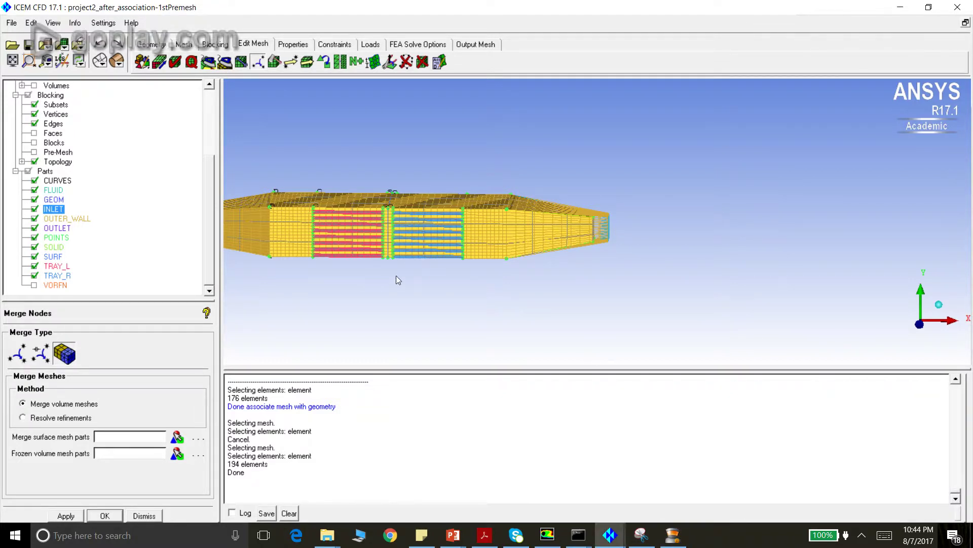
{"action": "left_click_drag", "start_coordinate": [415, 292], "coordinate": [461, 302]}
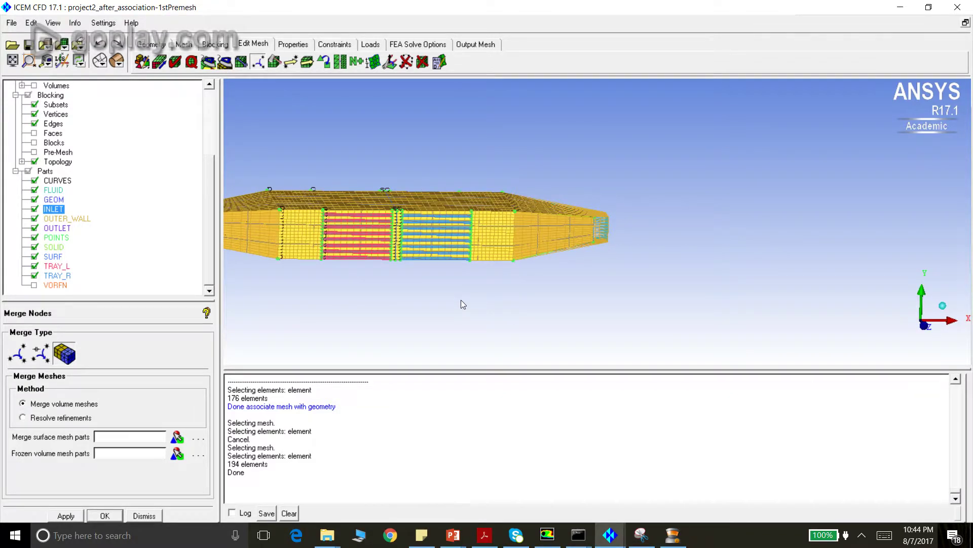
{"action": "left_click", "coordinate": [29, 61]}
{"action": "left_click_drag", "start_coordinate": [387, 199], "coordinate": [439, 282]}
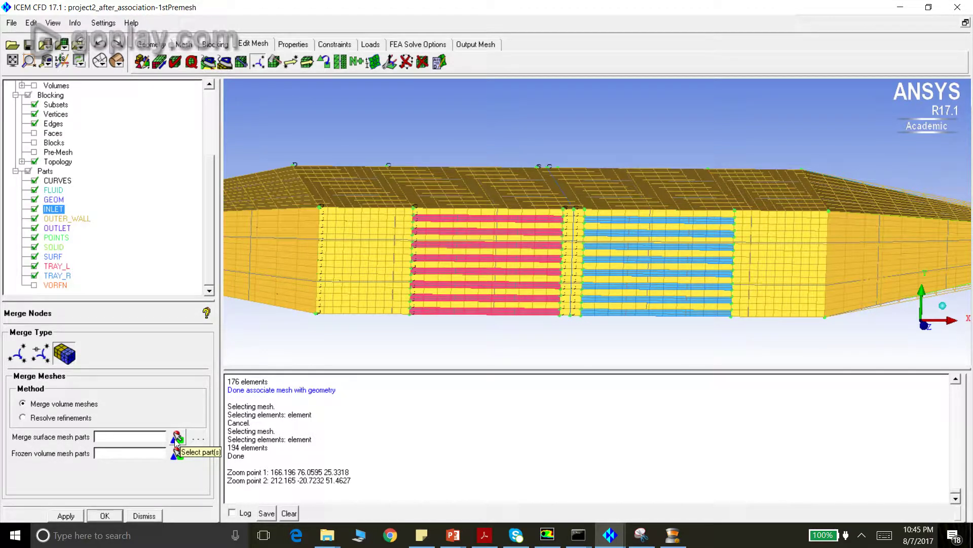
{"action": "left_click", "coordinate": [175, 437]}
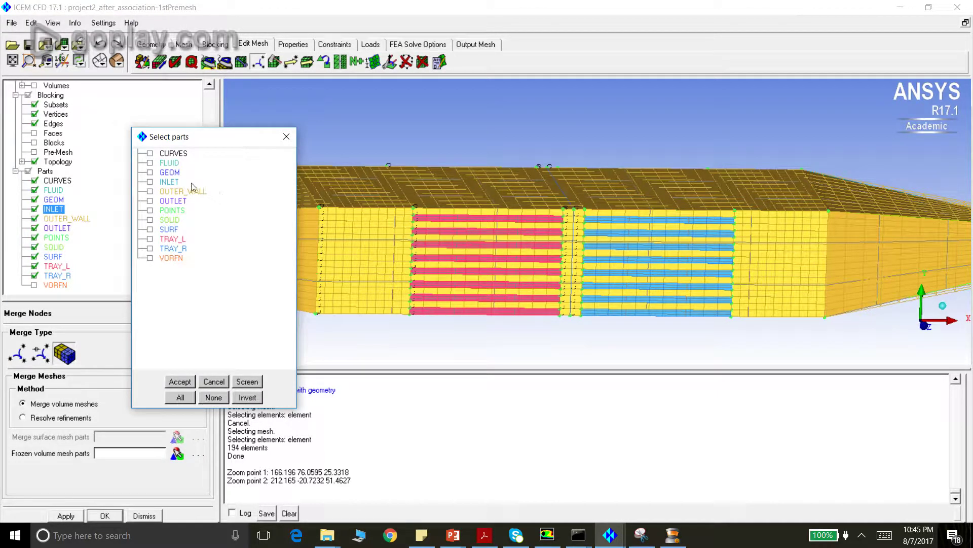
{"action": "left_click", "coordinate": [151, 230]}
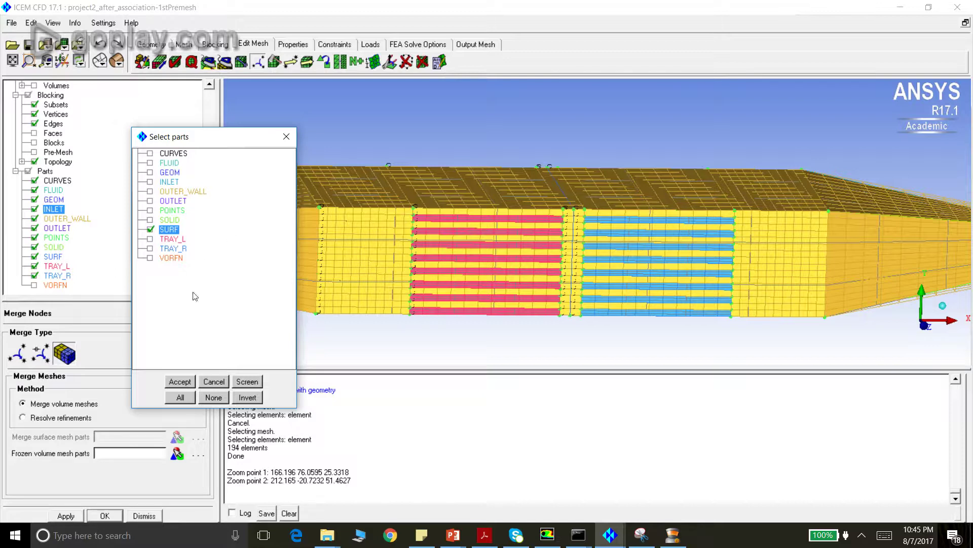
{"action": "left_click", "coordinate": [185, 382]}
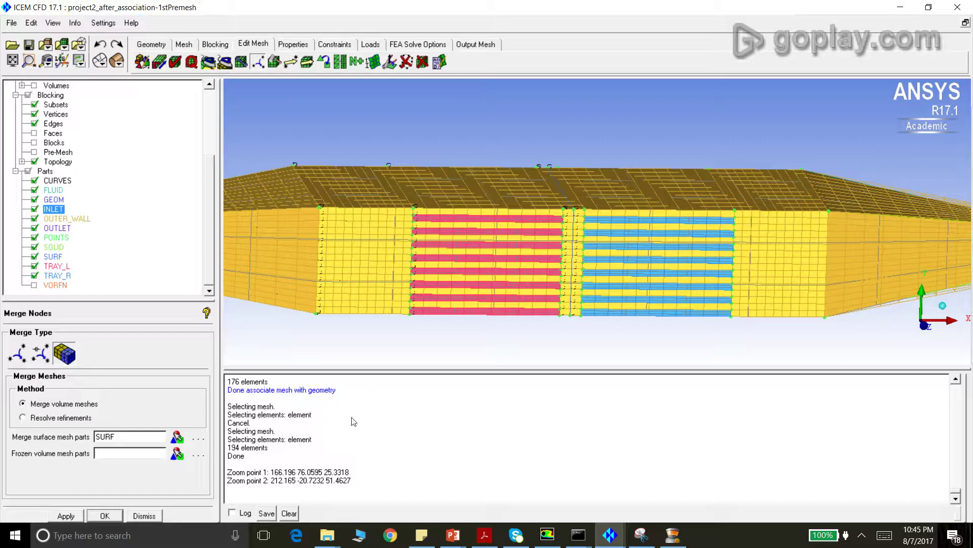
{"action": "left_click", "coordinate": [66, 516]}
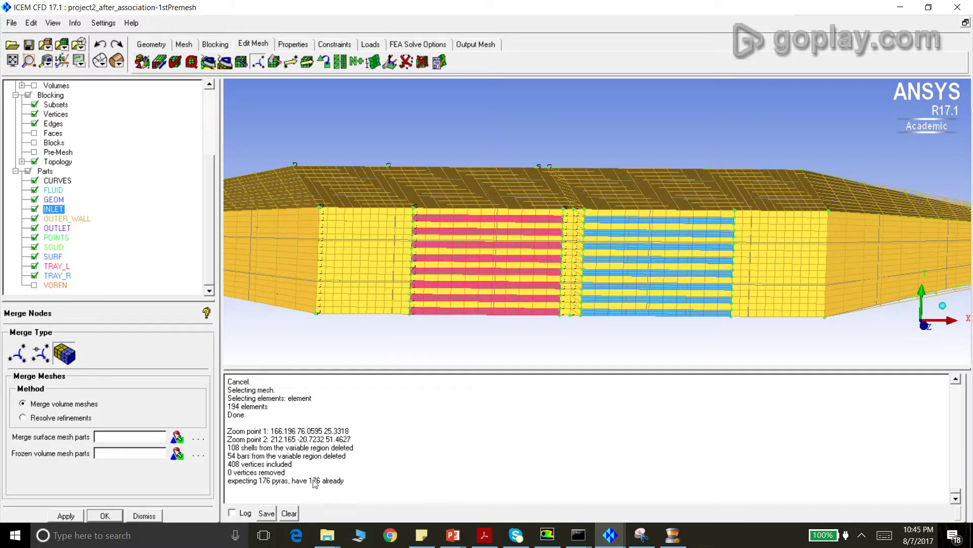
{"action": "left_click", "coordinate": [132, 515]}
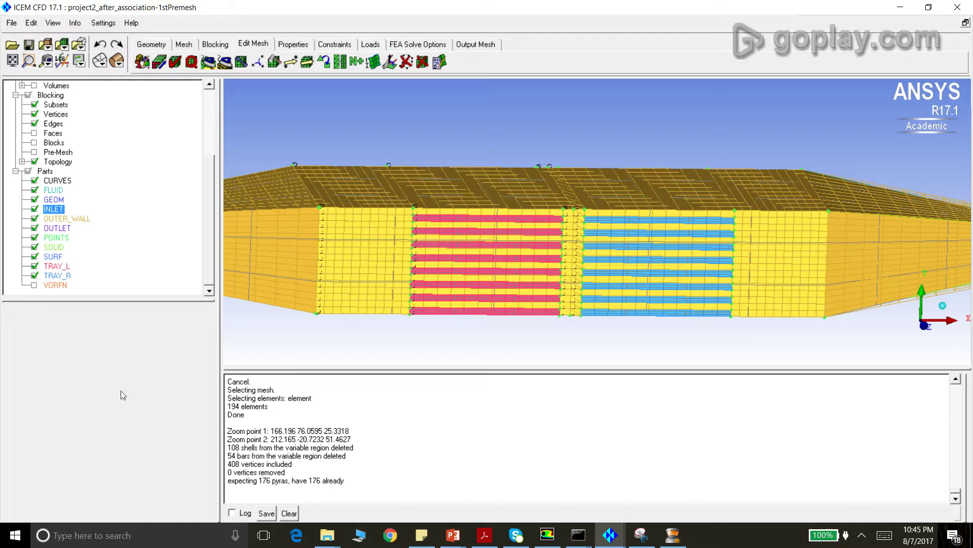
Show the part info for SURF and check its mesh element count and element type
{"action": "right_click", "coordinate": [57, 258]}
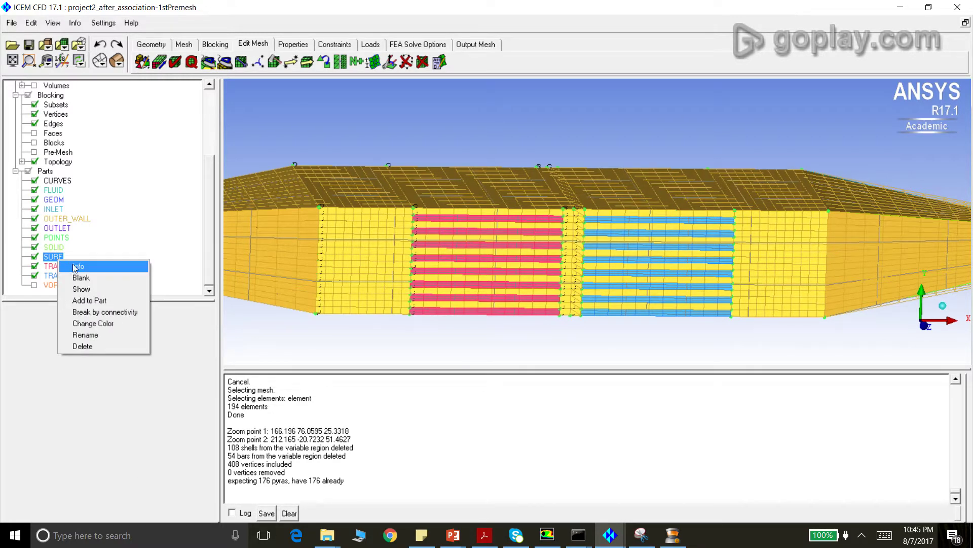
{"action": "left_click", "coordinate": [74, 266]}
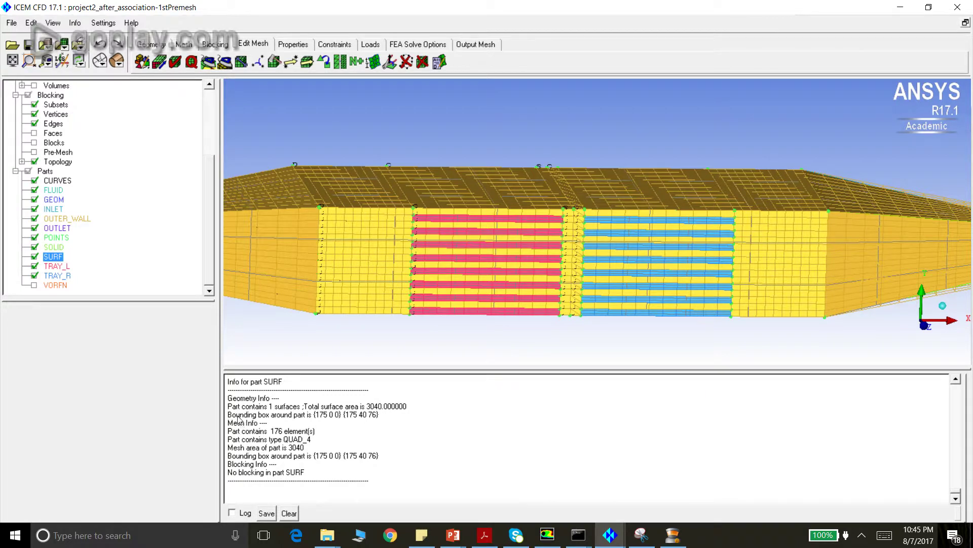
{"action": "left_click_drag", "start_coordinate": [271, 434], "coordinate": [309, 440]}
{"action": "left_click", "coordinate": [275, 430]}
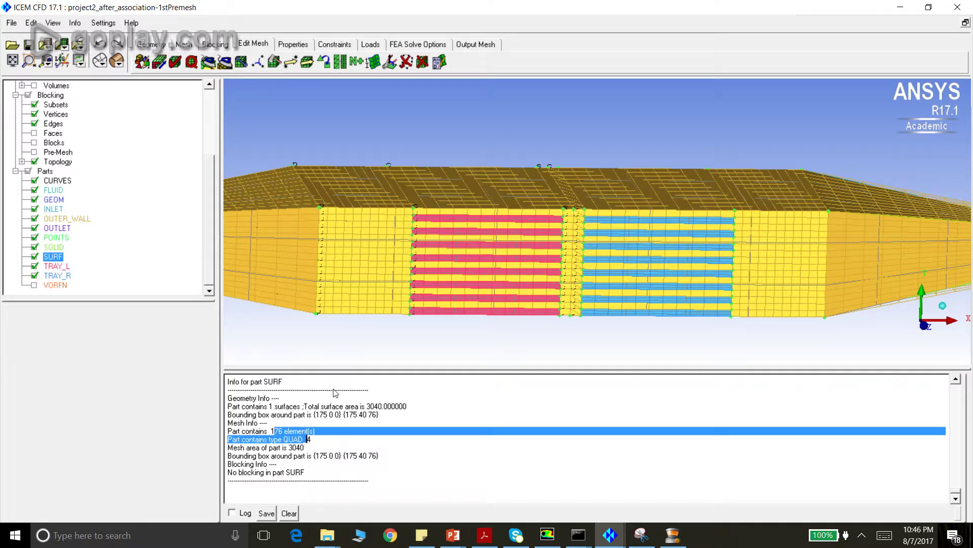
{"action": "left_click", "coordinate": [260, 393]}
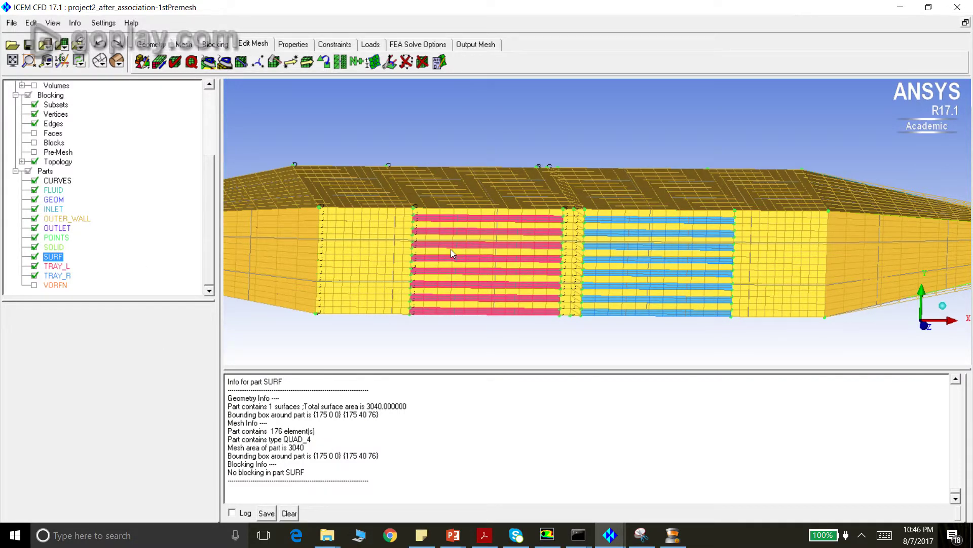
{"action": "scroll", "coordinate": [451, 249], "scroll_direction": "down", "scroll_amount": 2}
{"action": "scroll", "coordinate": [613, 236], "scroll_direction": "down", "scroll_amount": 2}
{"action": "left_click_drag", "start_coordinate": [716, 238], "coordinate": [698, 207]}
{"action": "scroll", "coordinate": [588, 217], "scroll_direction": "up", "scroll_amount": 1}
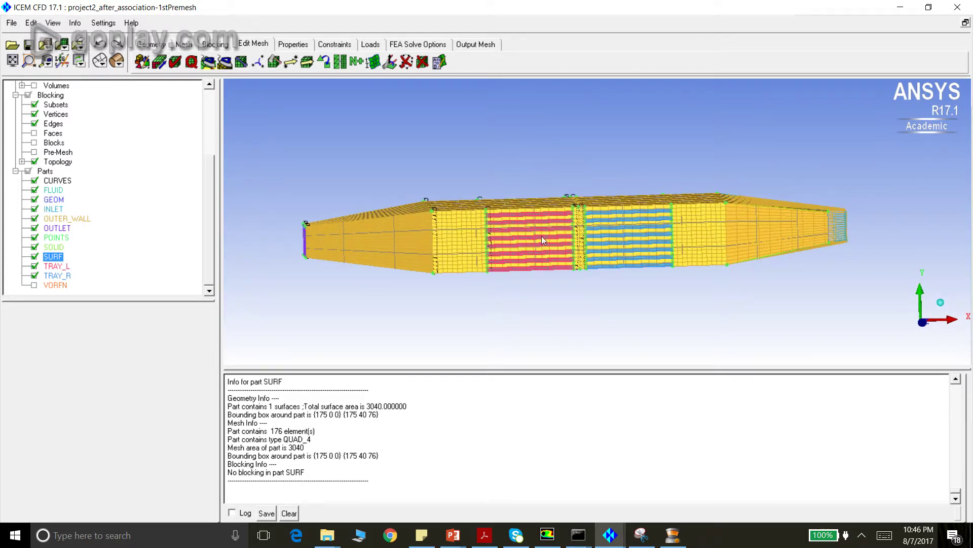
{"action": "scroll", "coordinate": [618, 196], "scroll_direction": "up", "scroll_amount": 1}
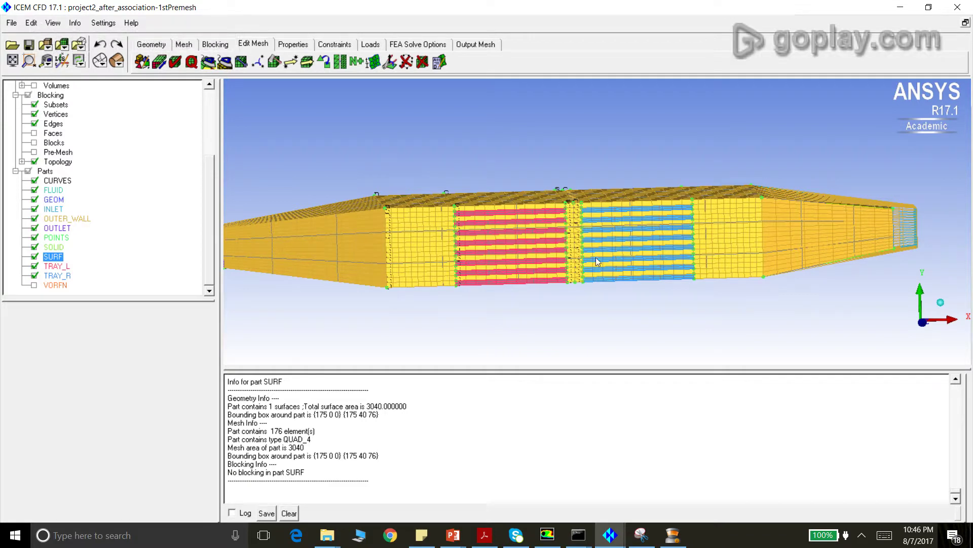
{"action": "left_click", "coordinate": [241, 63]}
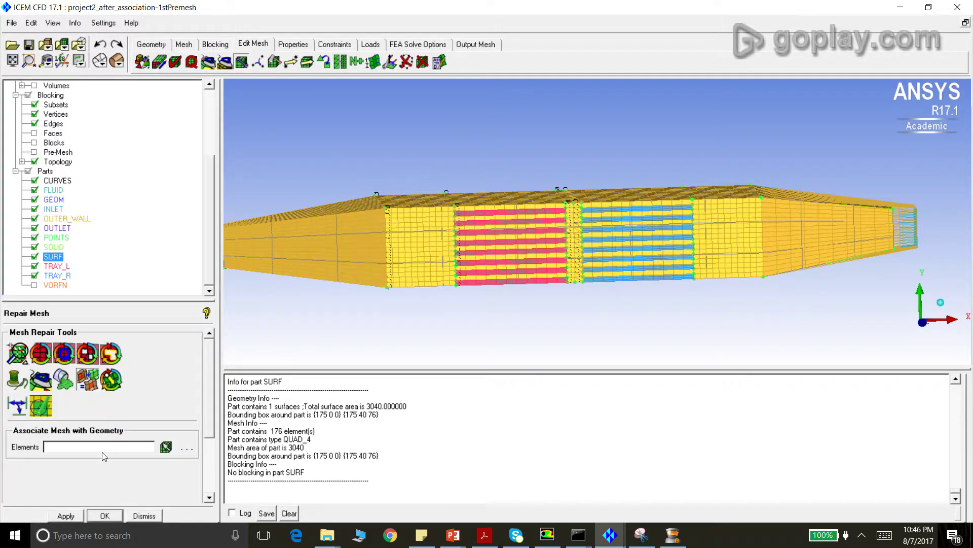
{"action": "left_click", "coordinate": [144, 516]}
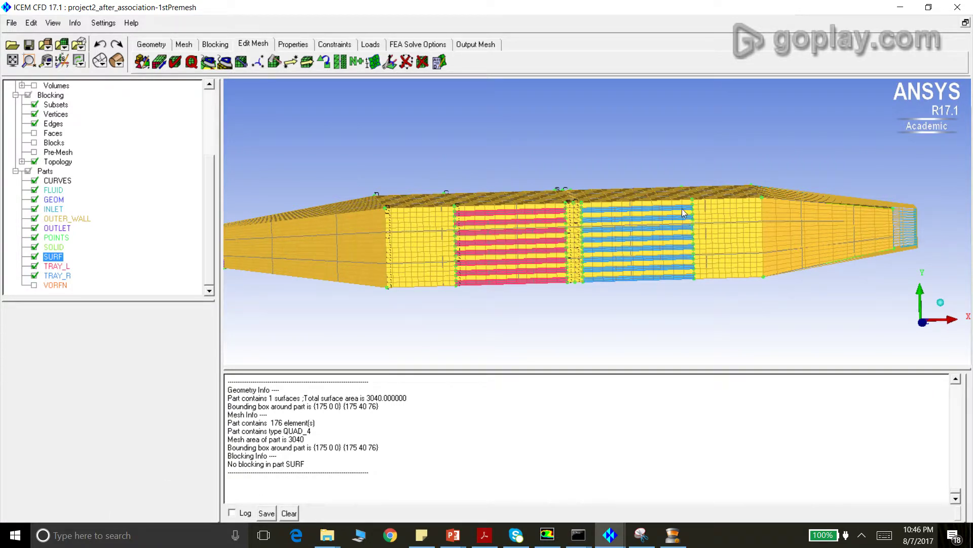
{"action": "left_click_drag", "start_coordinate": [897, 239], "coordinate": [847, 249]}
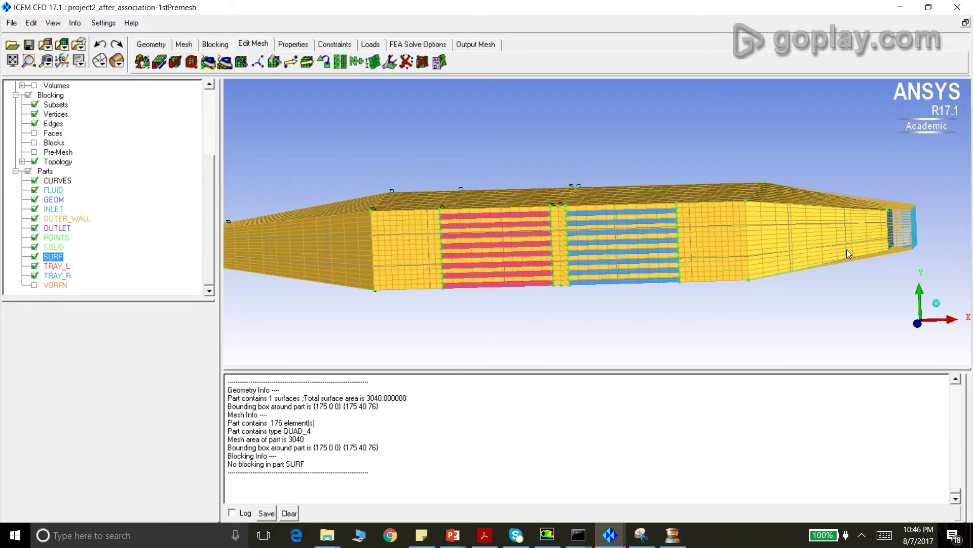
{"action": "right_click", "coordinate": [49, 209]}
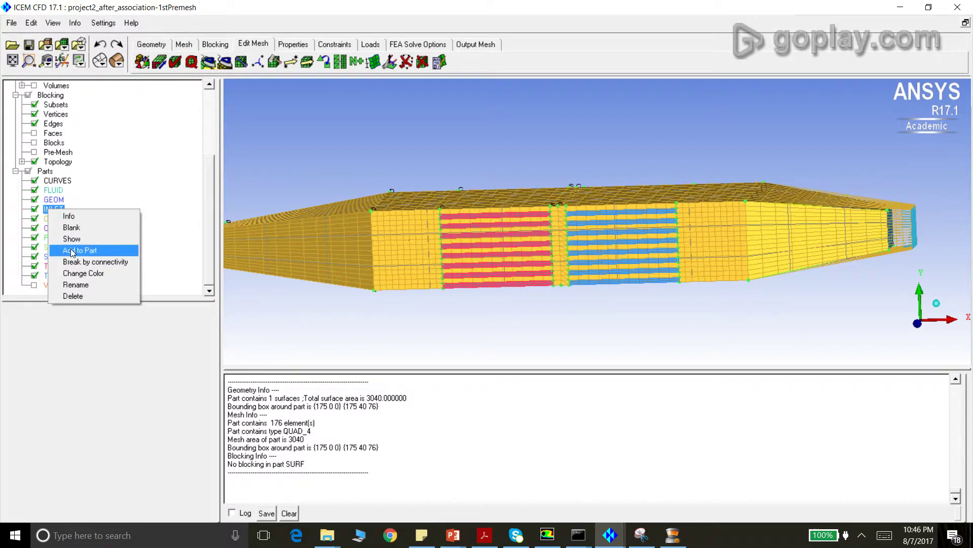
{"action": "left_click", "coordinate": [117, 380]}
{"action": "left_click_drag", "start_coordinate": [597, 227], "coordinate": [634, 232]}
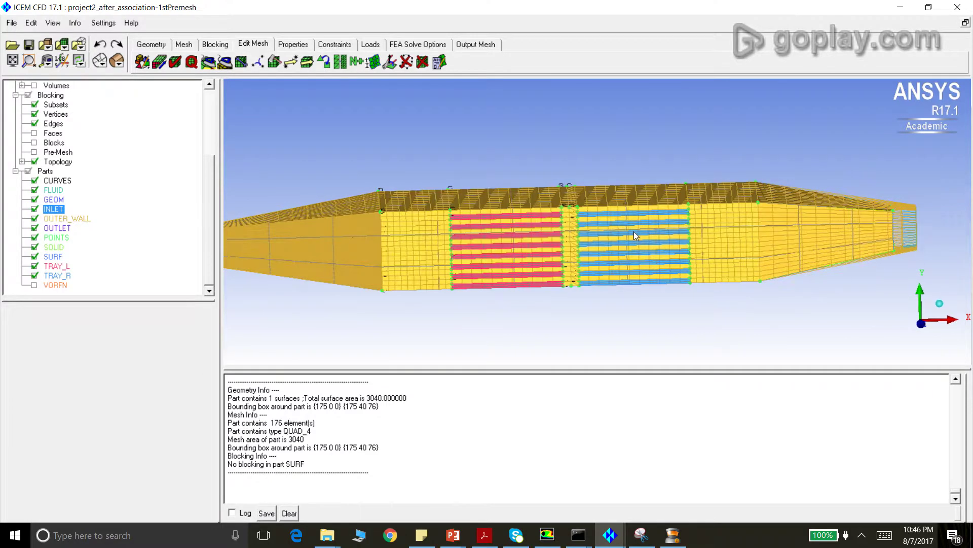
{"action": "right_click_drag", "start_coordinate": [573, 223], "coordinate": [561, 247]}
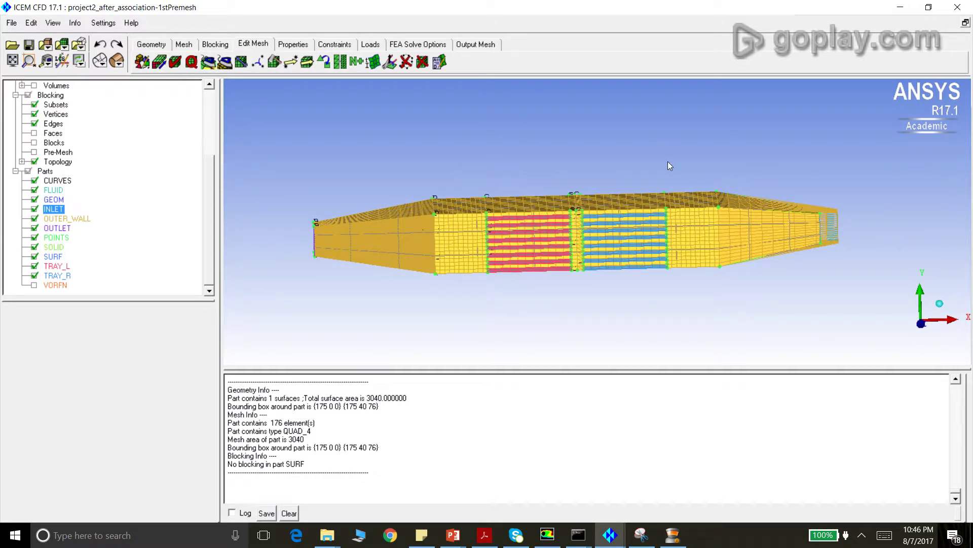
Set ANSYS Fluent as the output solver for the mesh
{"action": "left_click", "coordinate": [475, 45]}
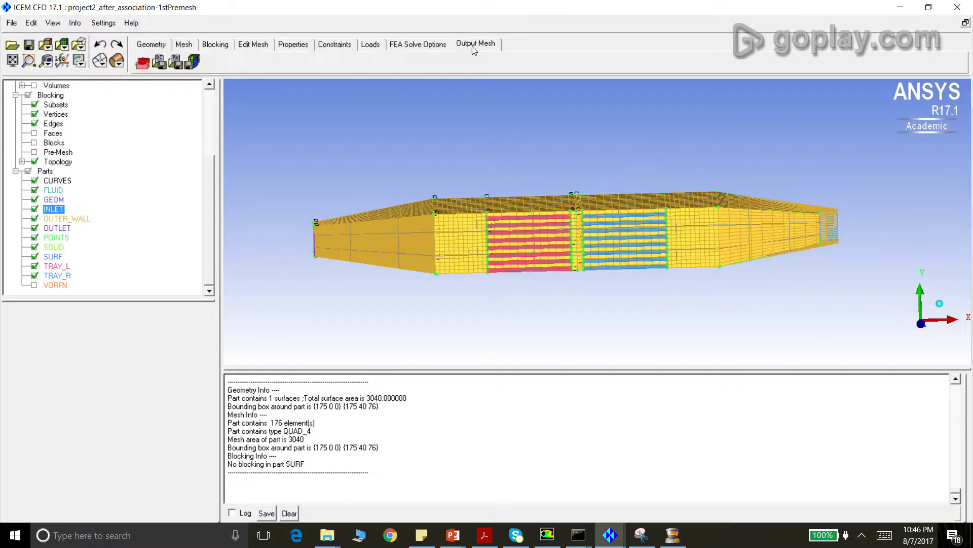
{"action": "left_click", "coordinate": [140, 69]}
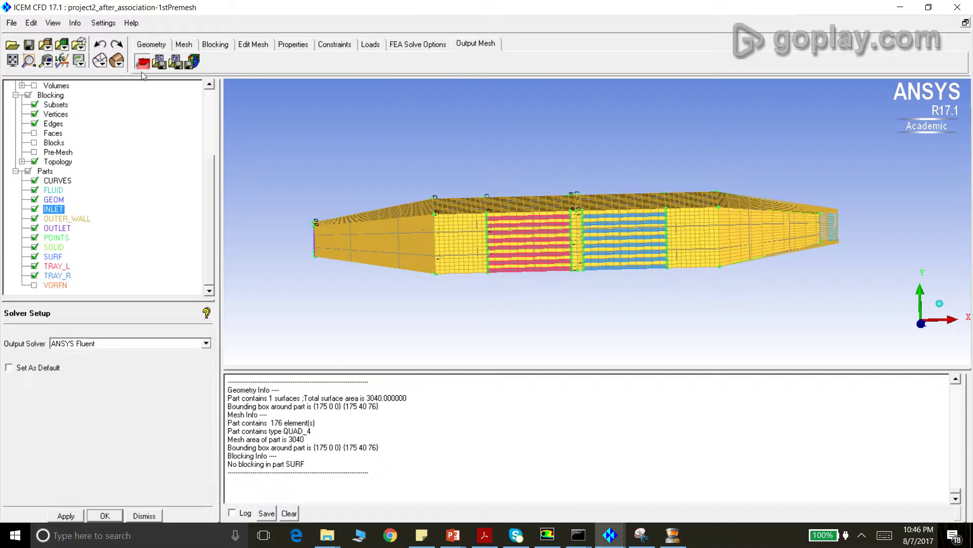
{"action": "left_click", "coordinate": [67, 516]}
{"action": "left_click", "coordinate": [142, 516]}
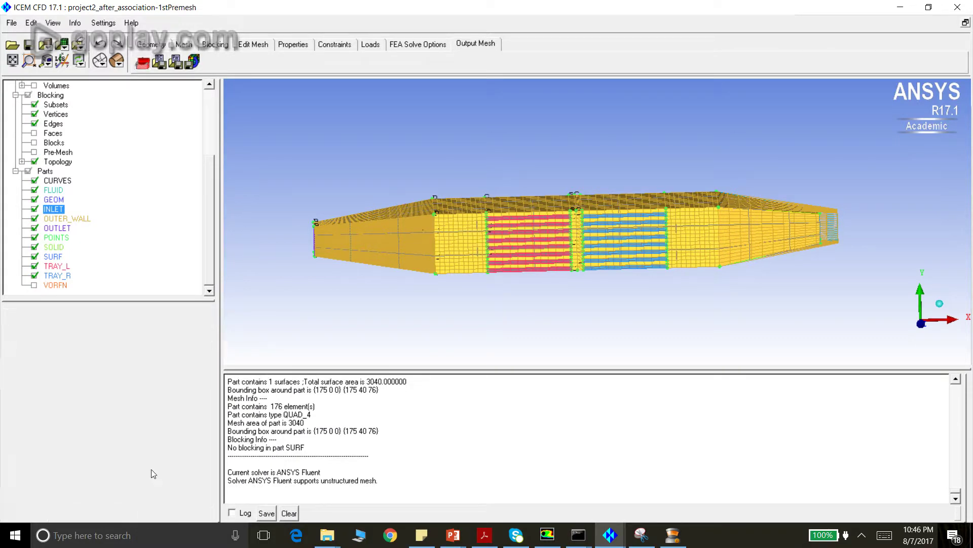
Open the part boundary conditions and review the types assigned to the one-sided surfaces INLET, OUTER_WALL and OUTLET
{"action": "left_click", "coordinate": [160, 62]}
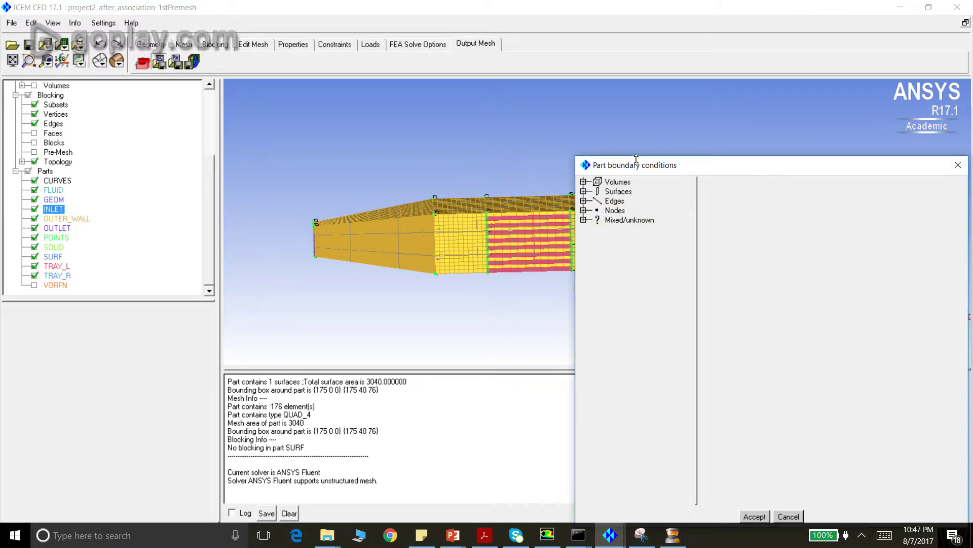
{"action": "left_click_drag", "start_coordinate": [639, 167], "coordinate": [471, 133]}
{"action": "left_click", "coordinate": [415, 157]}
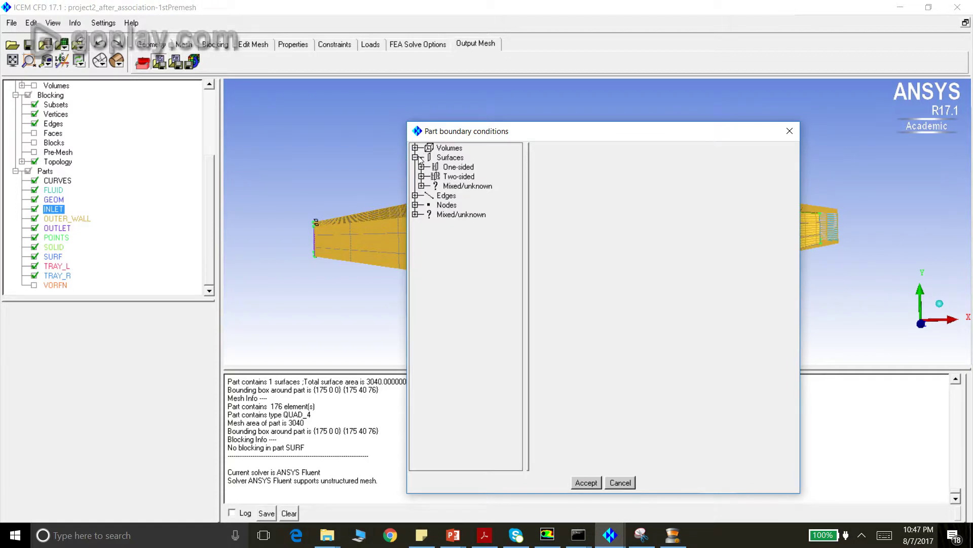
{"action": "left_click", "coordinate": [422, 166]}
{"action": "left_click", "coordinate": [427, 176]}
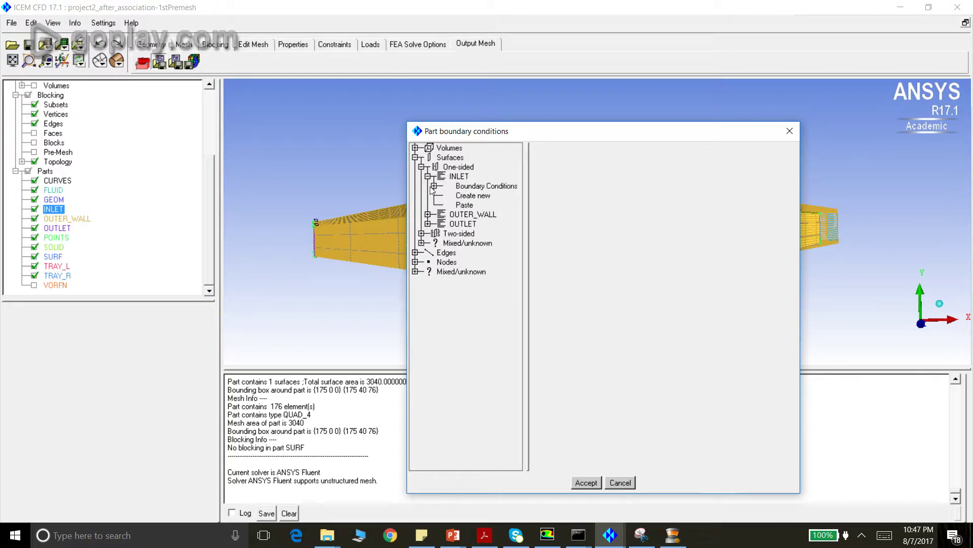
{"action": "left_click", "coordinate": [434, 186]}
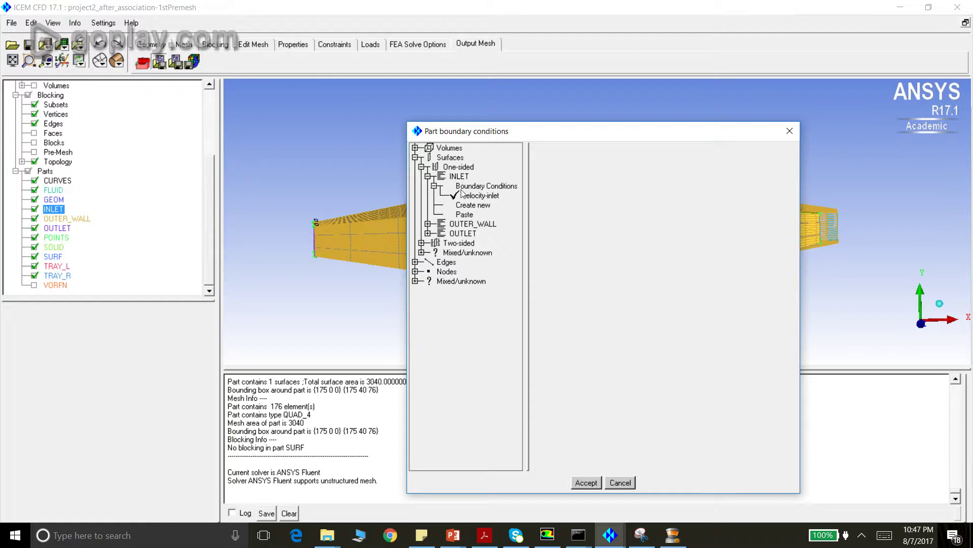
{"action": "left_click", "coordinate": [428, 224]}
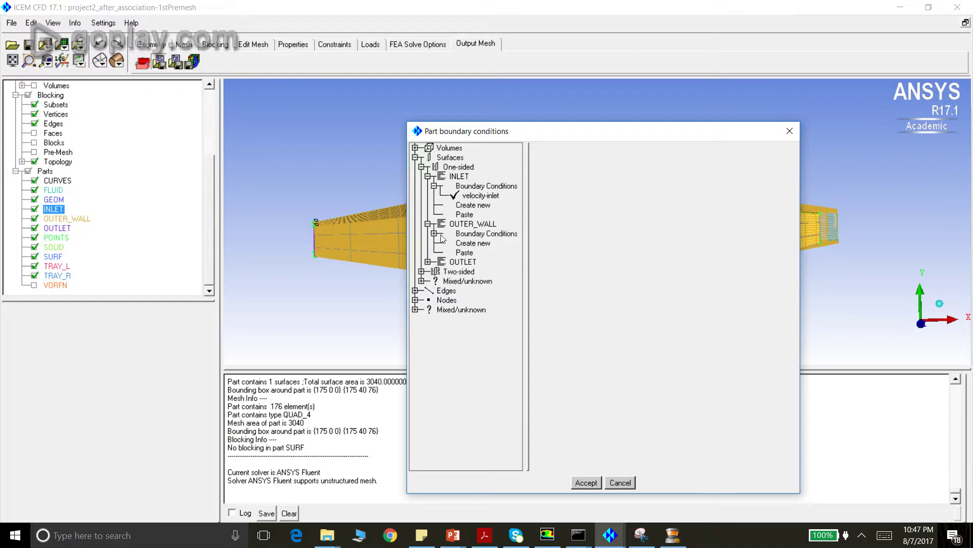
{"action": "left_click", "coordinate": [434, 234]}
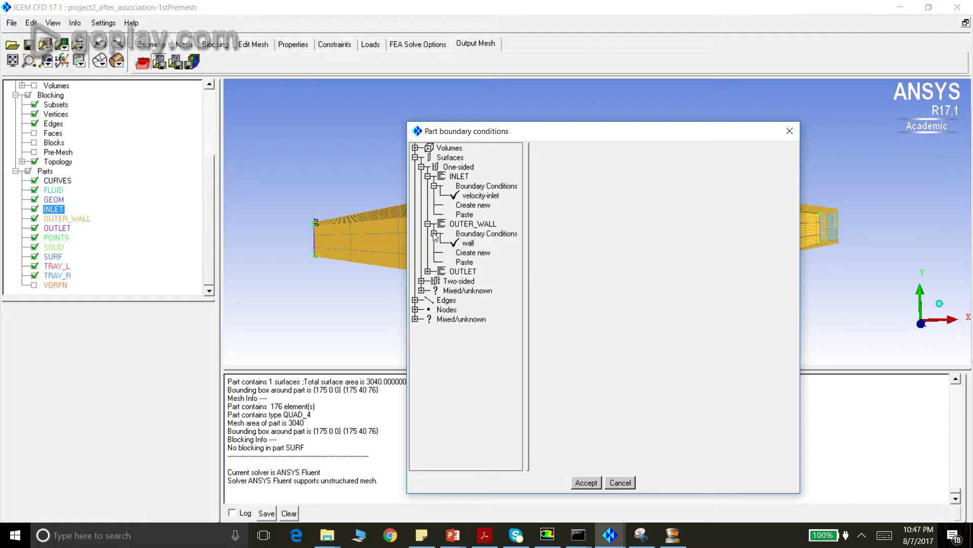
{"action": "left_click", "coordinate": [427, 271]}
{"action": "left_click", "coordinate": [434, 281]}
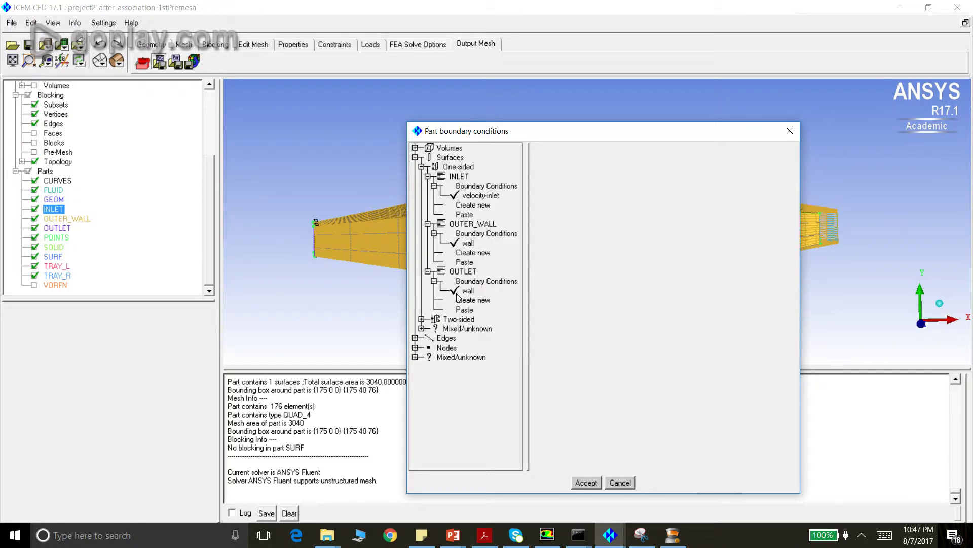
Replace the wall boundary condition of the OUTLET part with the pressure-outlet, exhaust-fan, outlet-vent type
{"action": "left_click", "coordinate": [465, 292]}
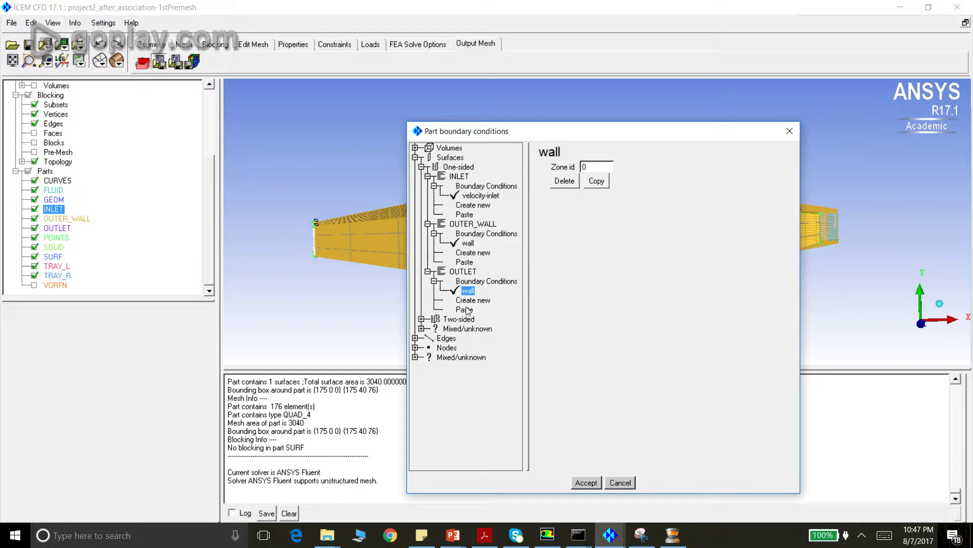
{"action": "left_click", "coordinate": [567, 181]}
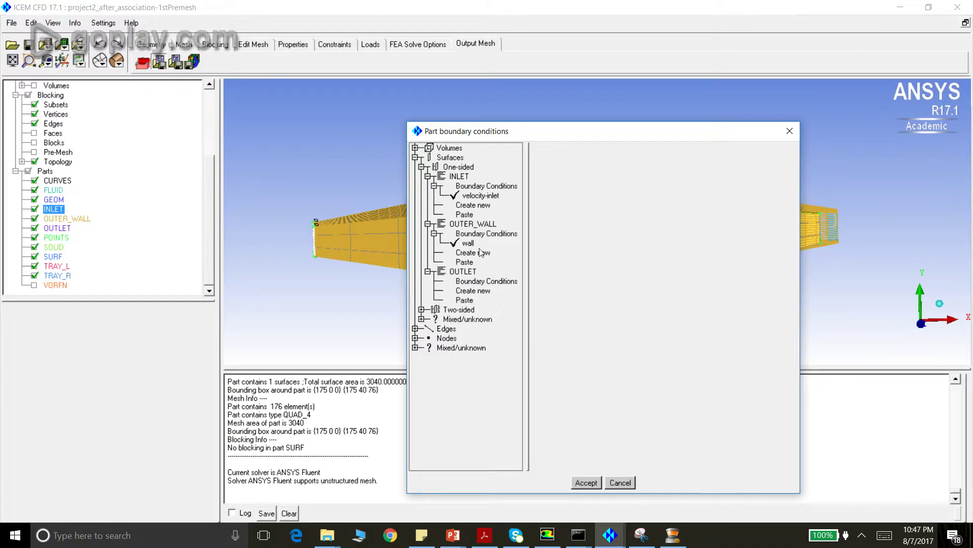
{"action": "left_click", "coordinate": [472, 273]}
{"action": "double_click", "coordinate": [478, 293]}
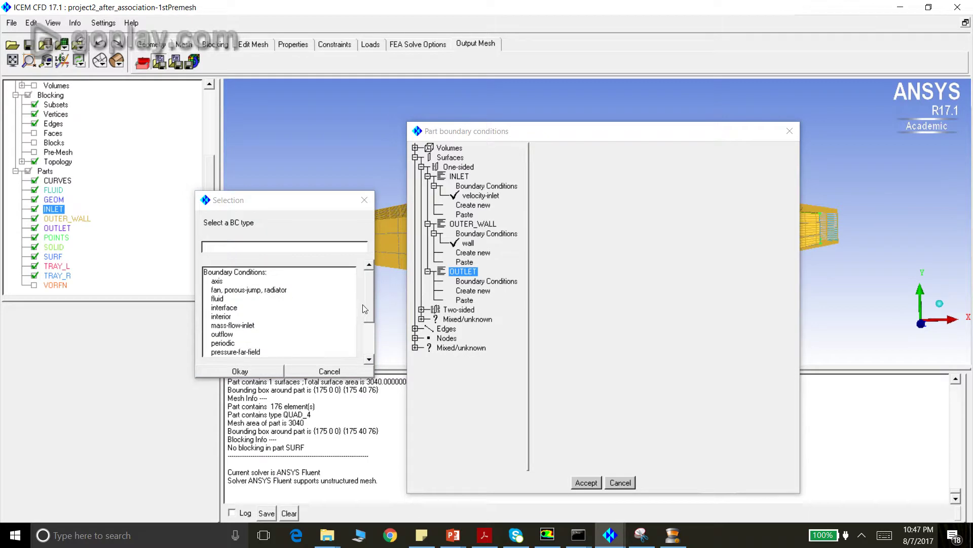
{"action": "scroll", "coordinate": [368, 311], "scroll_direction": "down", "scroll_amount": 2}
{"action": "left_click", "coordinate": [251, 316]}
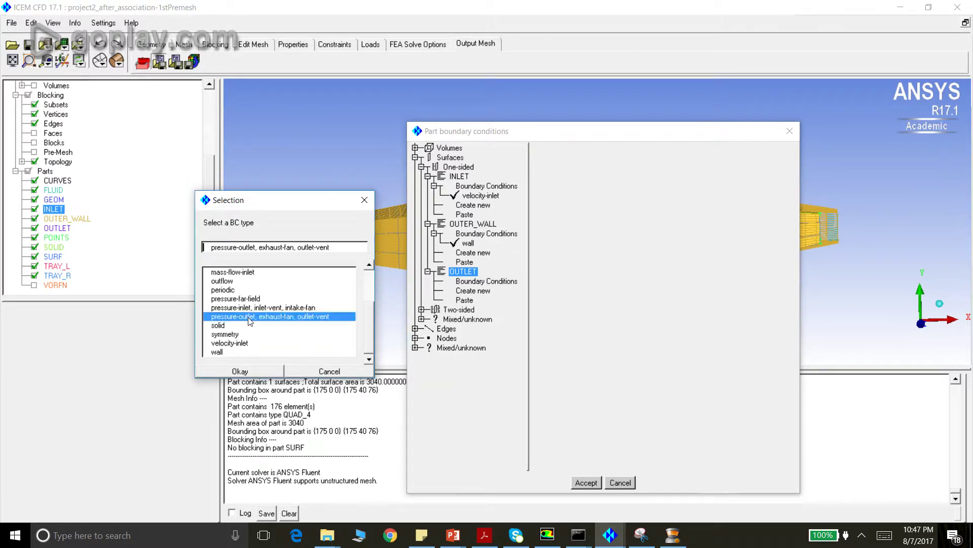
{"action": "left_click", "coordinate": [251, 368]}
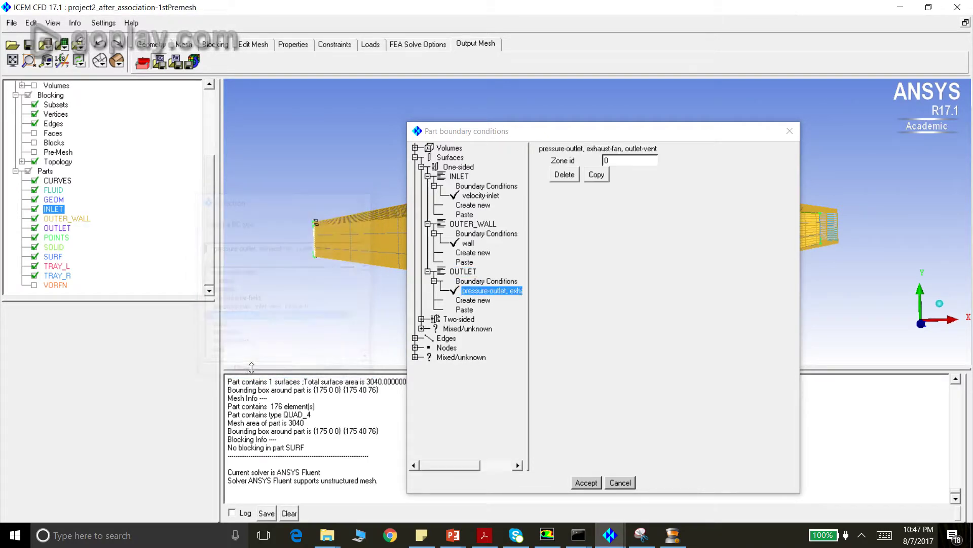
Review the boundary condition type of the two-sided SURF part and widen the part tree to show full condition names
{"action": "left_click", "coordinate": [422, 319]}
{"action": "left_click", "coordinate": [427, 329]}
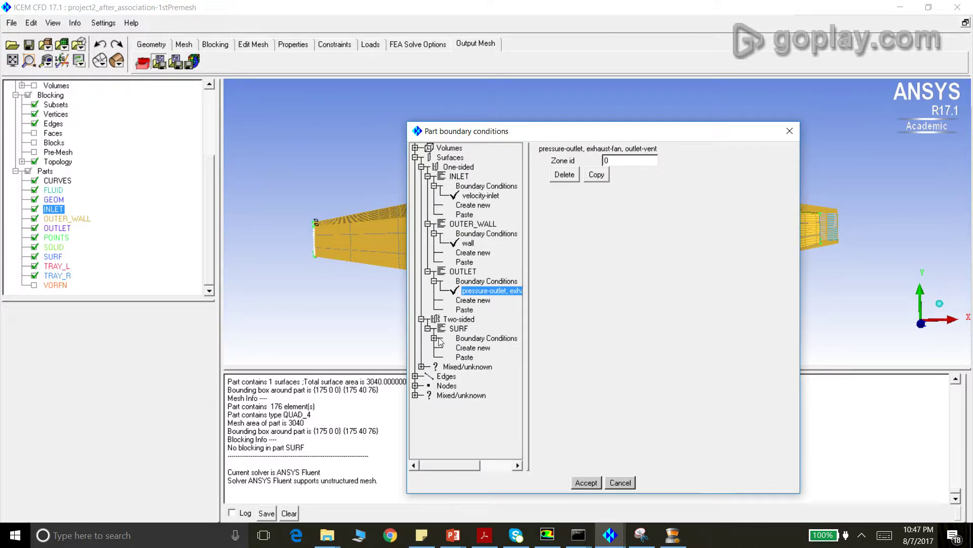
{"action": "left_click", "coordinate": [435, 338]}
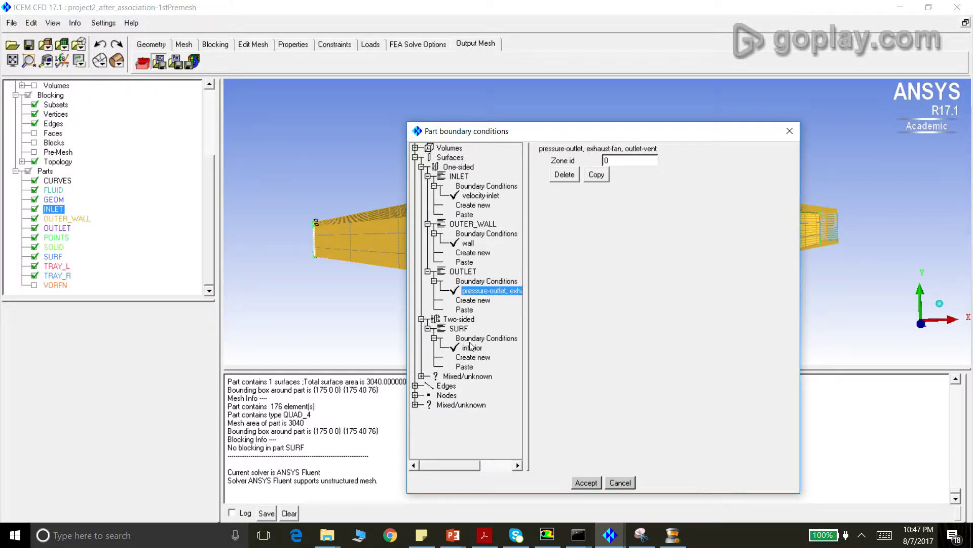
{"action": "left_click_drag", "start_coordinate": [530, 349], "coordinate": [583, 350]}
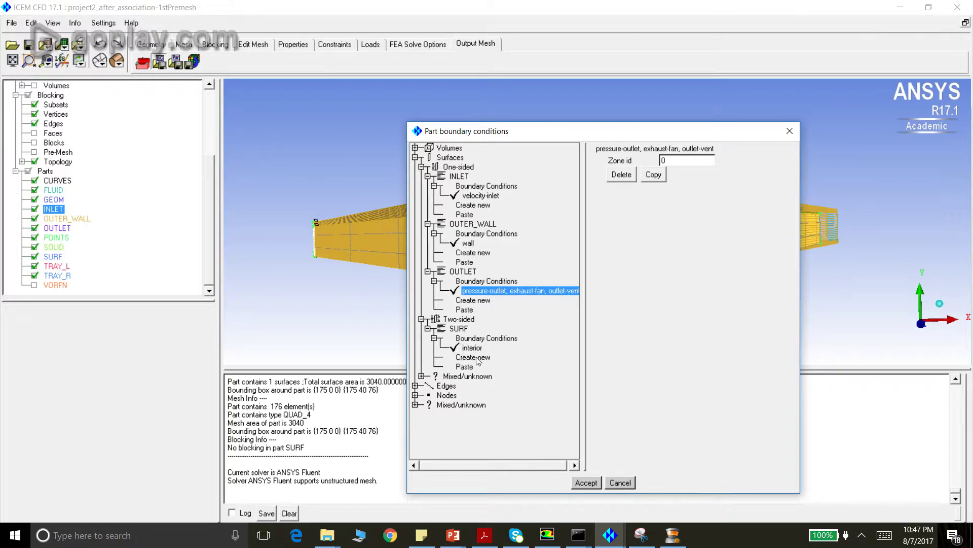
Review the boundary condition types of the mixed/unknown parts TRAY_L and TRAY_R, and accept the part boundary conditions
{"action": "left_click", "coordinate": [422, 376]}
{"action": "left_click", "coordinate": [428, 385]}
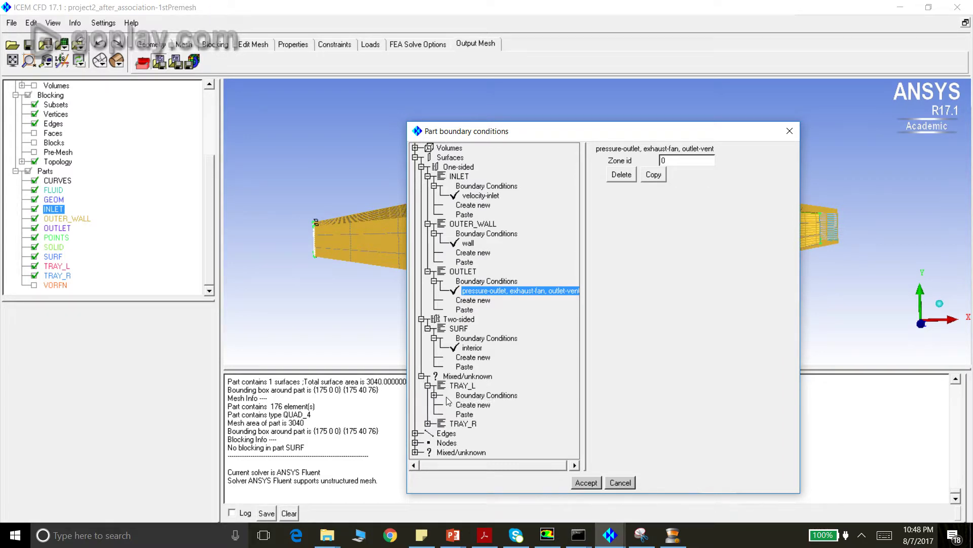
{"action": "left_click", "coordinate": [434, 395]}
{"action": "left_click", "coordinate": [428, 432]}
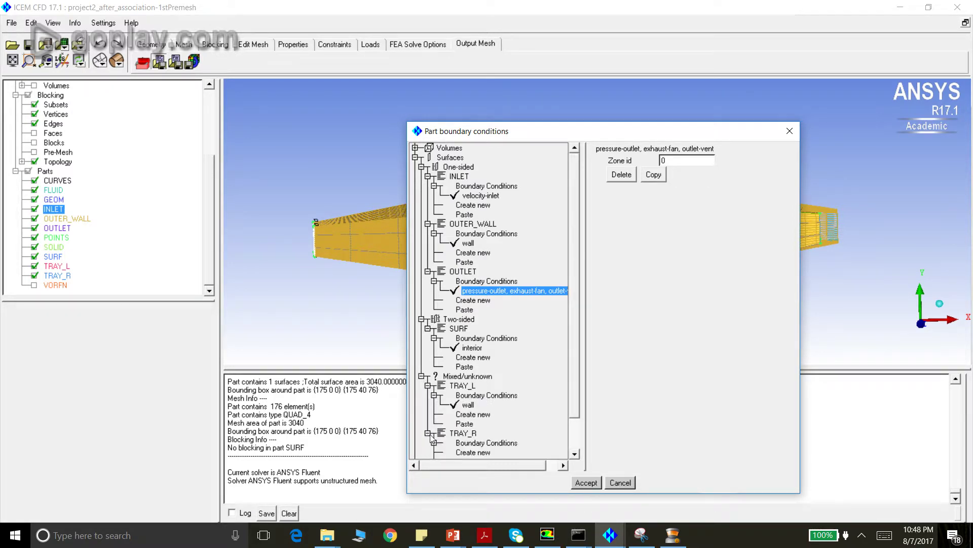
{"action": "left_click", "coordinate": [434, 442]}
{"action": "left_click_drag", "start_coordinate": [577, 394], "coordinate": [580, 452]}
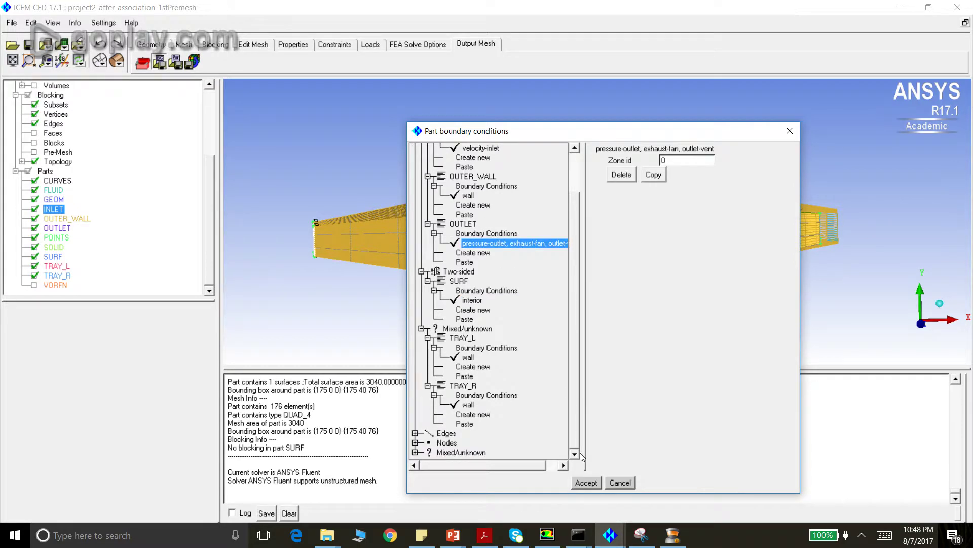
{"action": "left_click", "coordinate": [586, 483]}
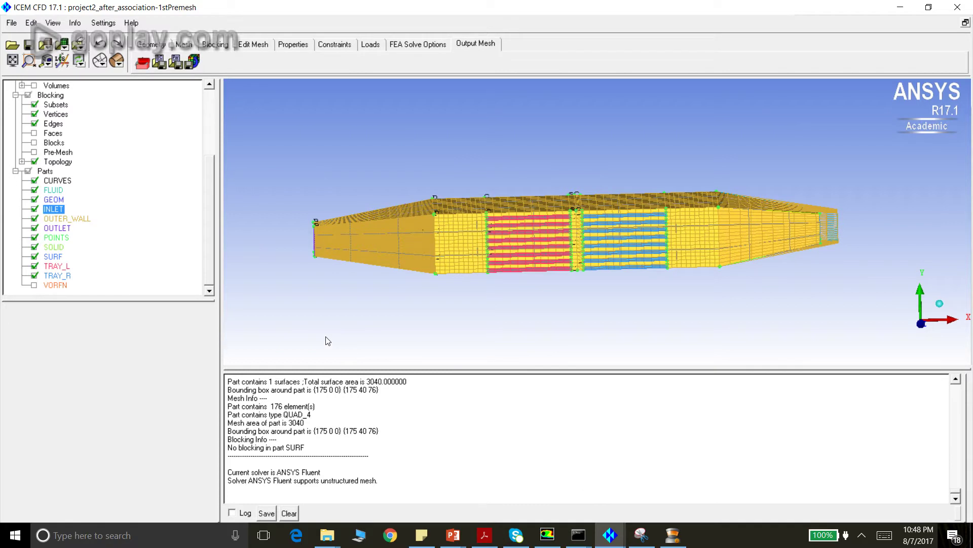
Save the project and write project2_after_association-1stPremesh as an unscaled, non-binary 3D Fluent mesh with fluent3 as the output file name
{"action": "left_click", "coordinate": [193, 61]}
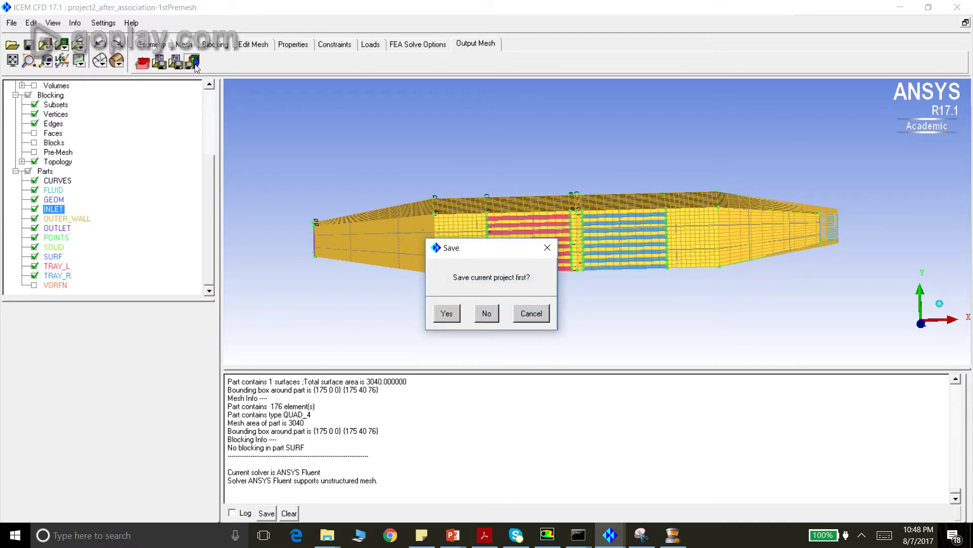
{"action": "left_click", "coordinate": [446, 314]}
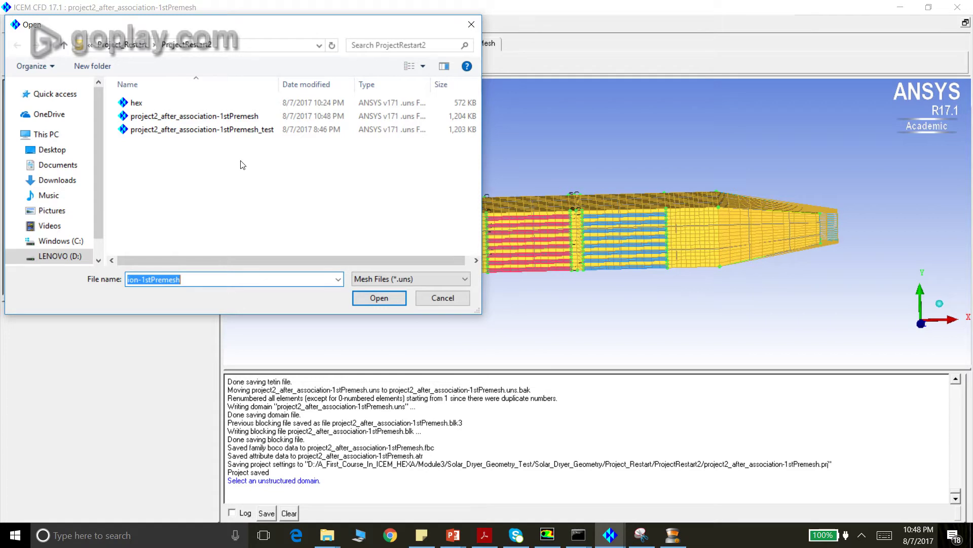
{"action": "left_click", "coordinate": [238, 117]}
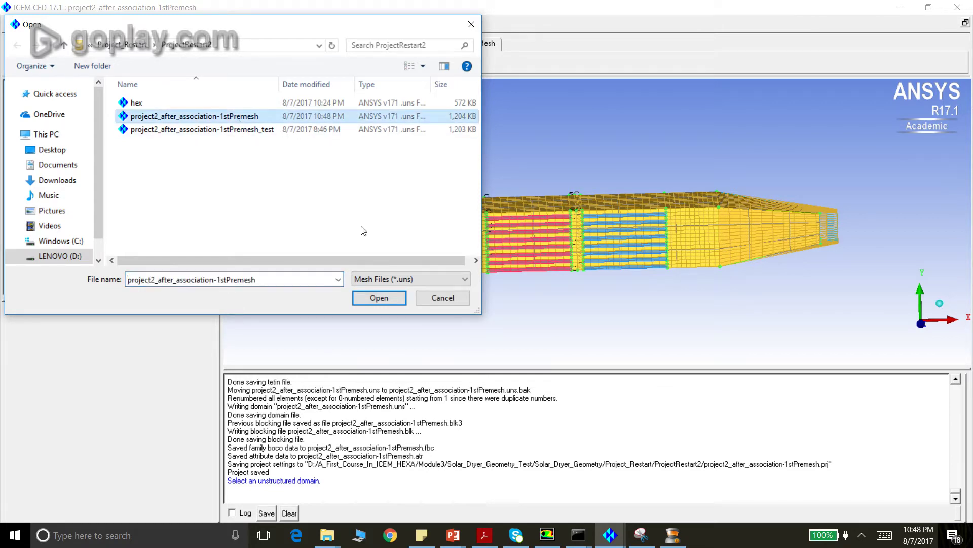
{"action": "left_click", "coordinate": [394, 299]}
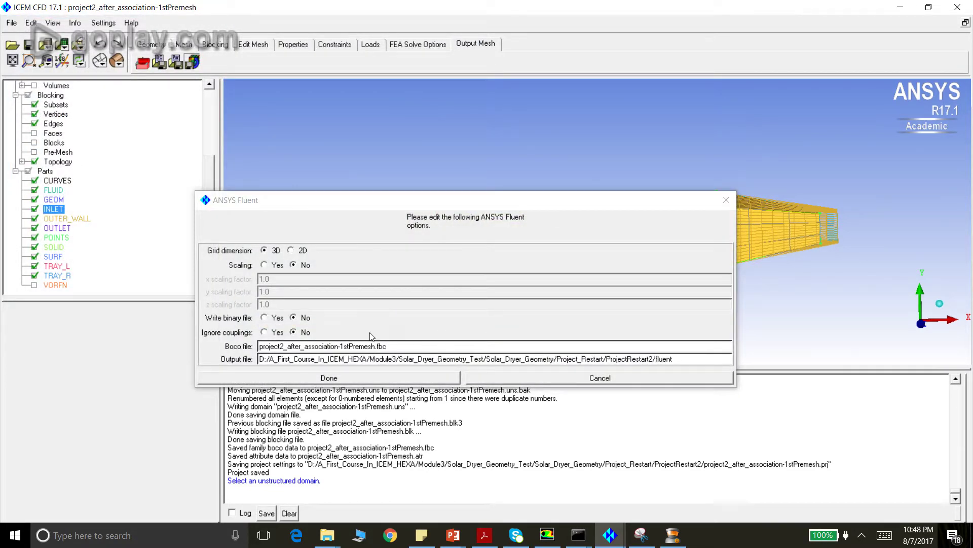
{"action": "left_click", "coordinate": [686, 359]}
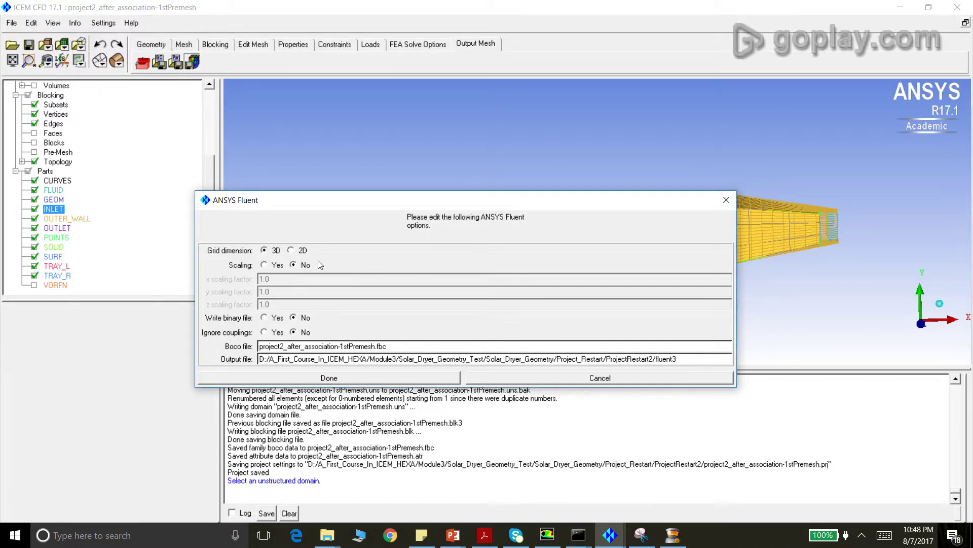
{"action": "left_click", "coordinate": [341, 380]}
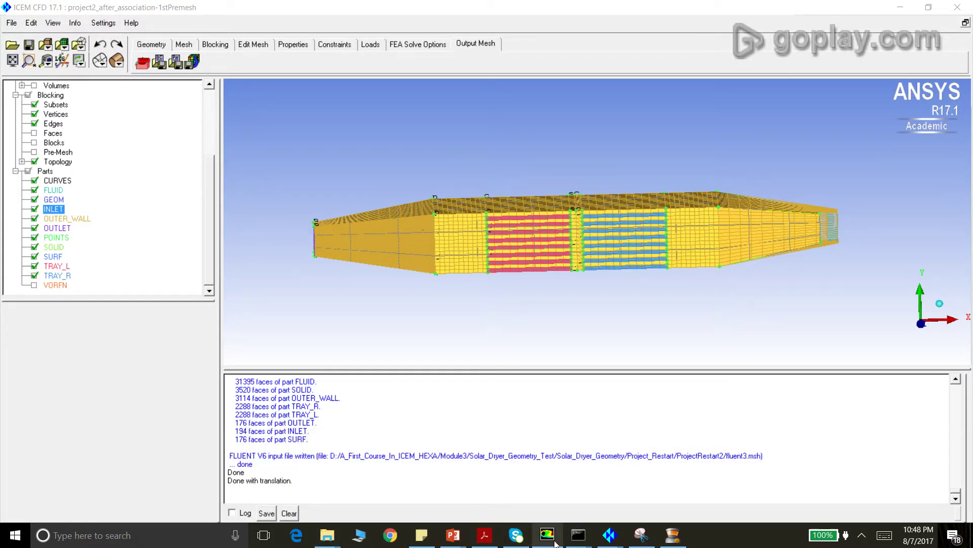
{"action": "mouse_move", "coordinate": [556, 544]}
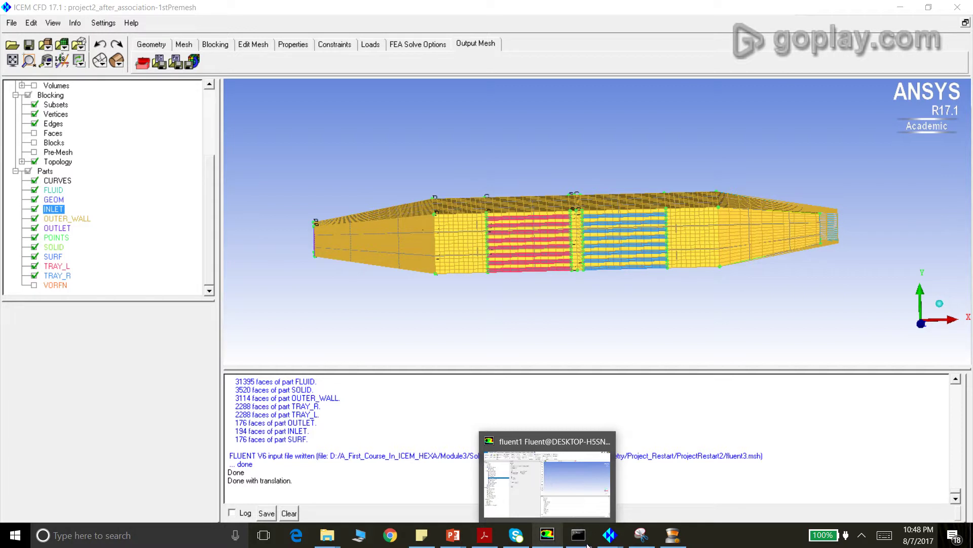
{"action": "left_click", "coordinate": [863, 536]}
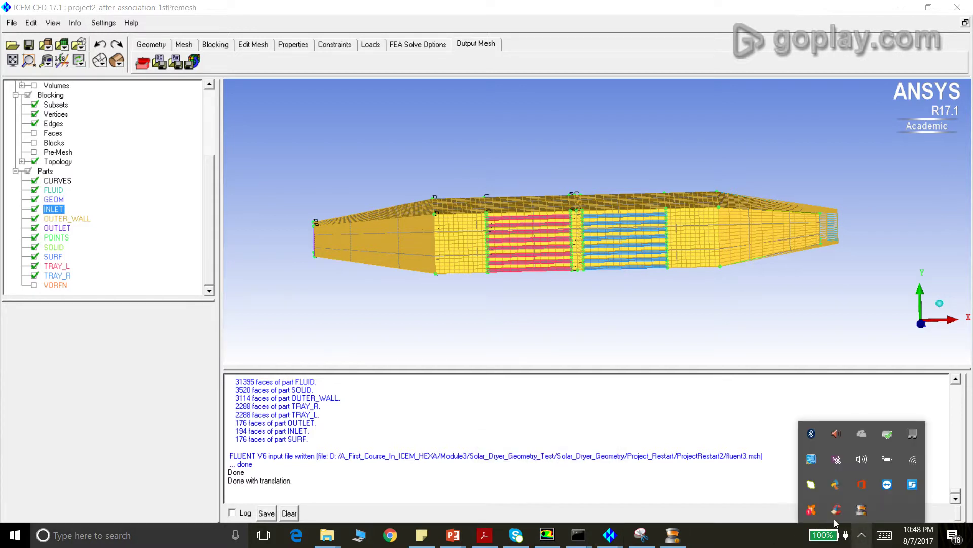
{"action": "left_click", "coordinate": [861, 511]}
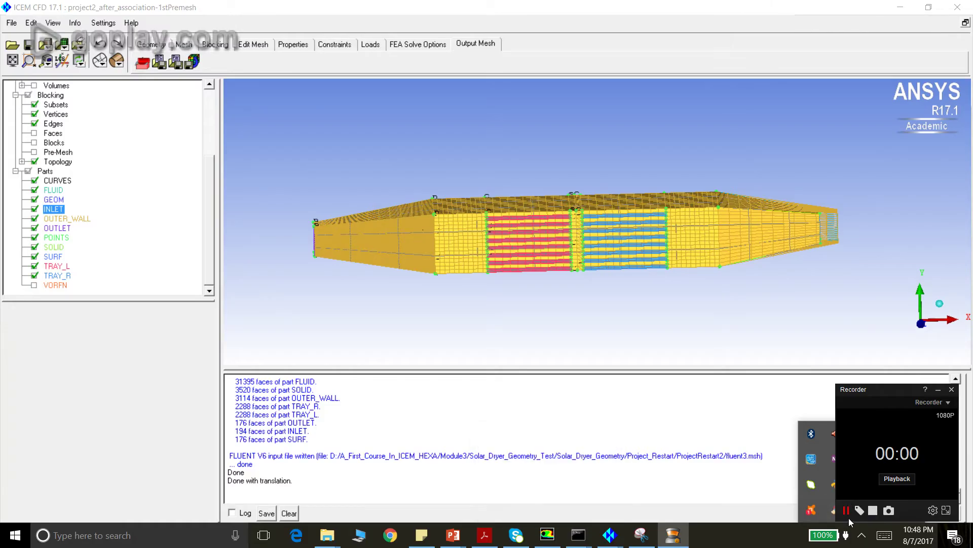
Switch to ANSYS Fluent and start reading a new mesh, discarding the current case
{"action": "left_click", "coordinate": [547, 534]}
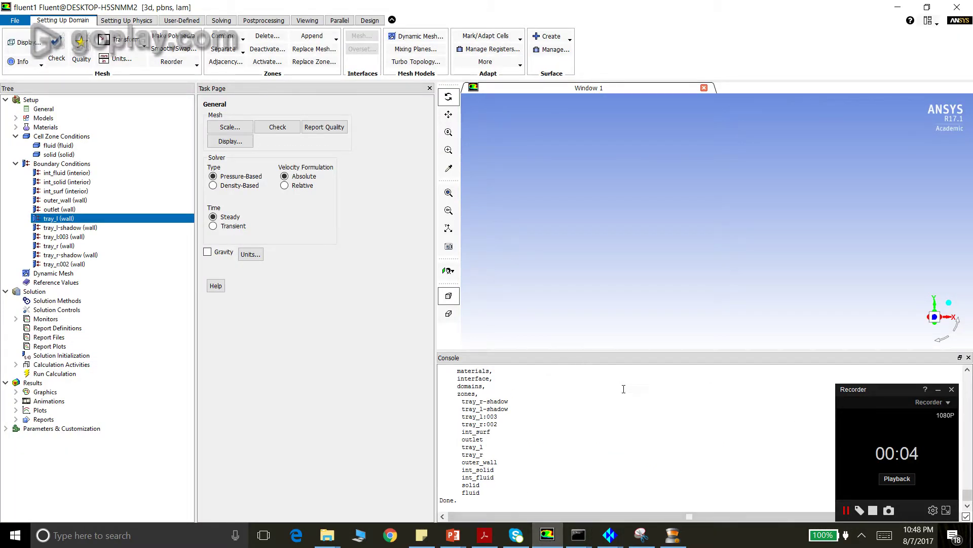
{"action": "left_click", "coordinate": [937, 390]}
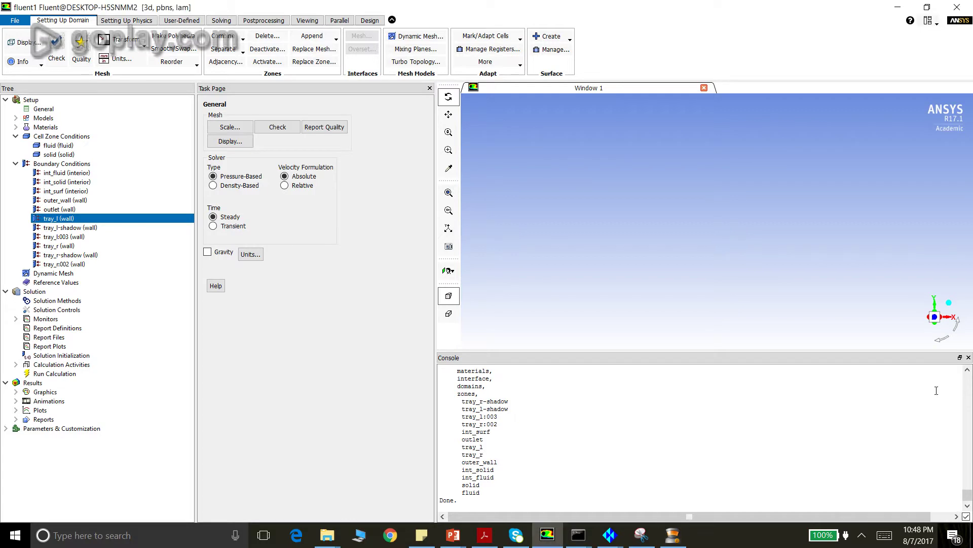
{"action": "left_click", "coordinate": [15, 20]}
{"action": "mouse_move", "coordinate": [40, 34]}
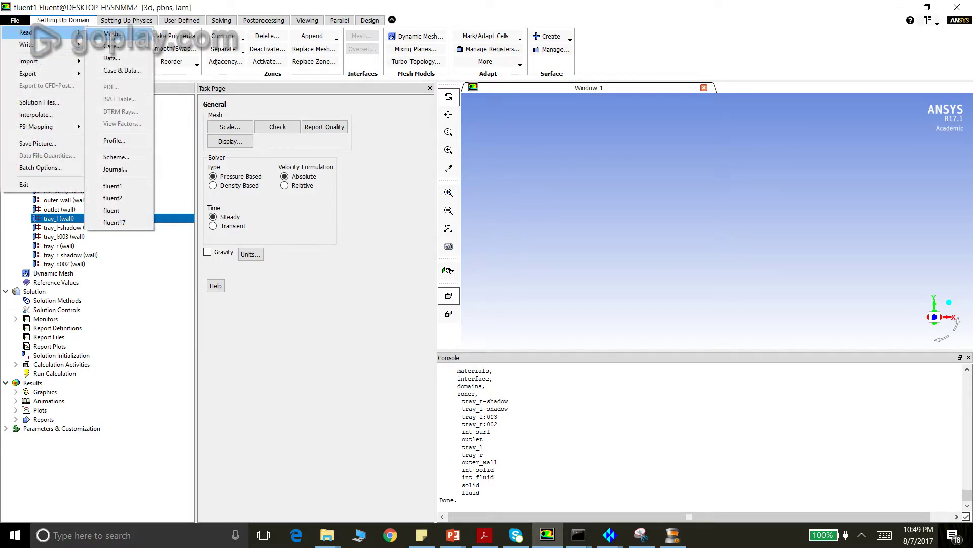
{"action": "left_click", "coordinate": [111, 34]}
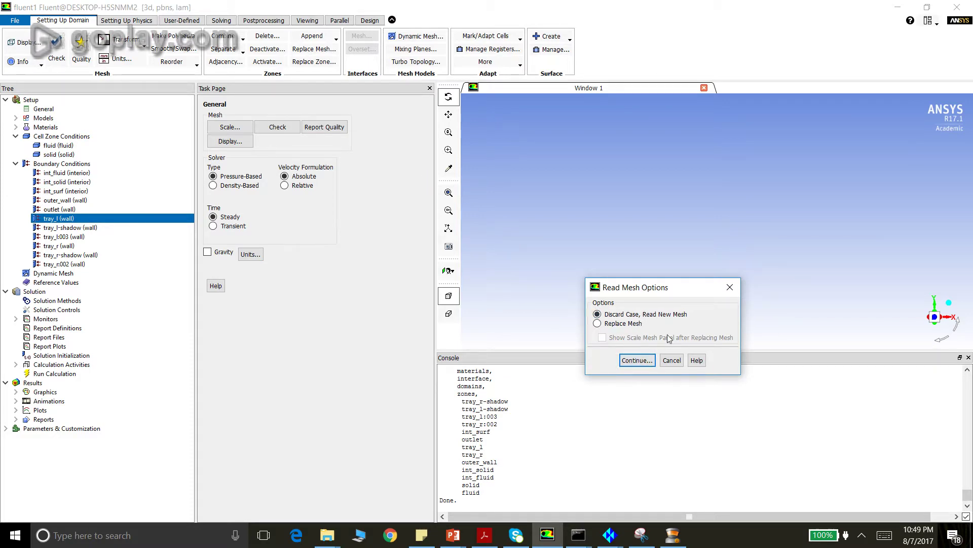
{"action": "left_click", "coordinate": [643, 358]}
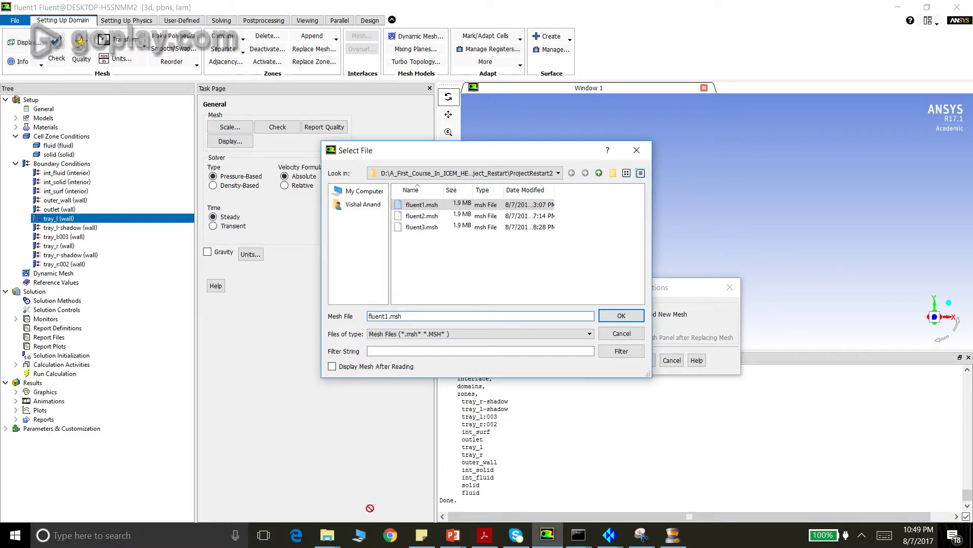
Check the exported Fluent mesh files and their modification times in the ProjectRestart2 folder in File Explorer
{"action": "left_click", "coordinate": [333, 536]}
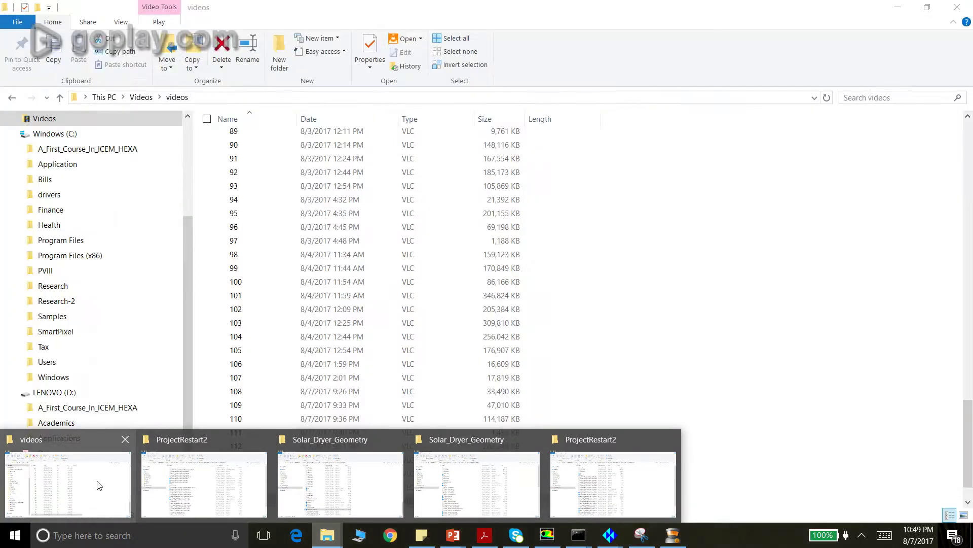
{"action": "mouse_move", "coordinate": [154, 500]}
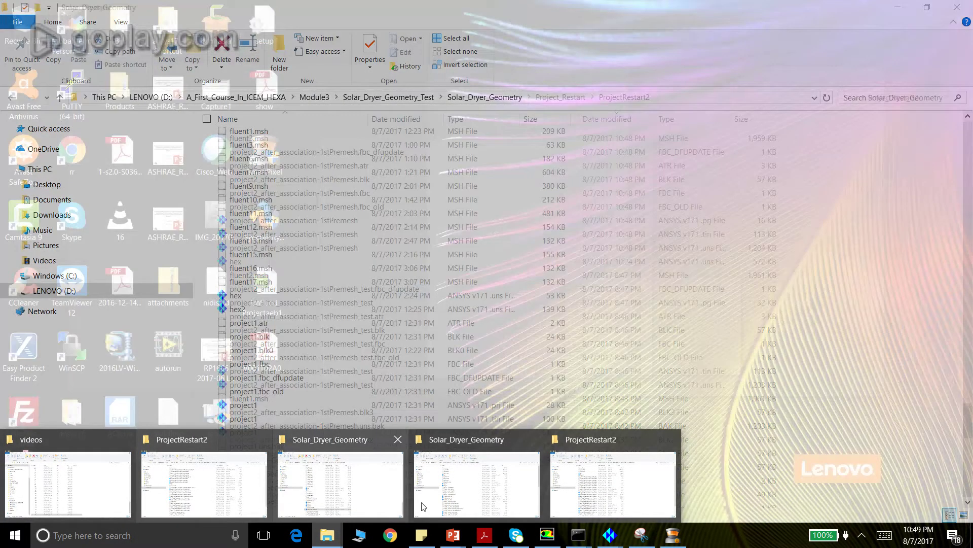
{"action": "mouse_move", "coordinate": [490, 503]}
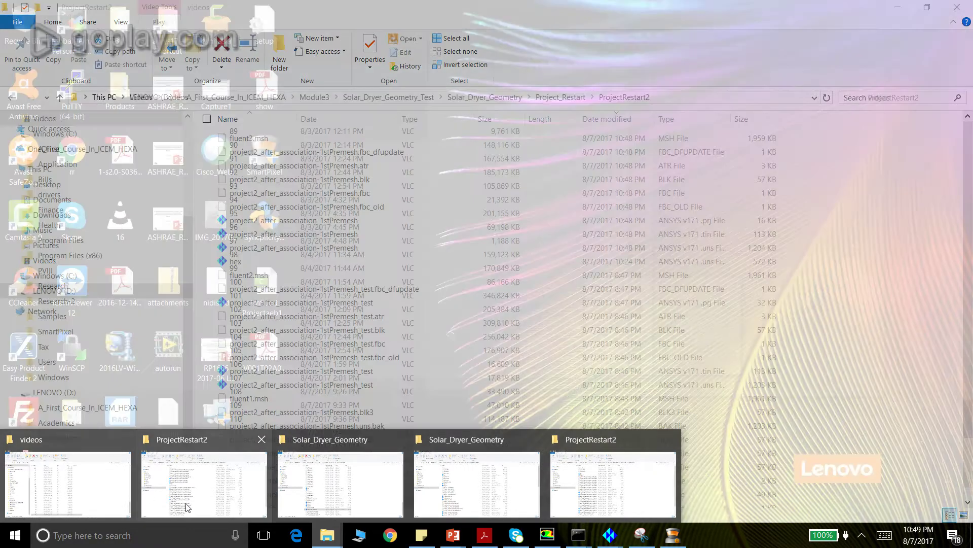
{"action": "mouse_move", "coordinate": [193, 509]}
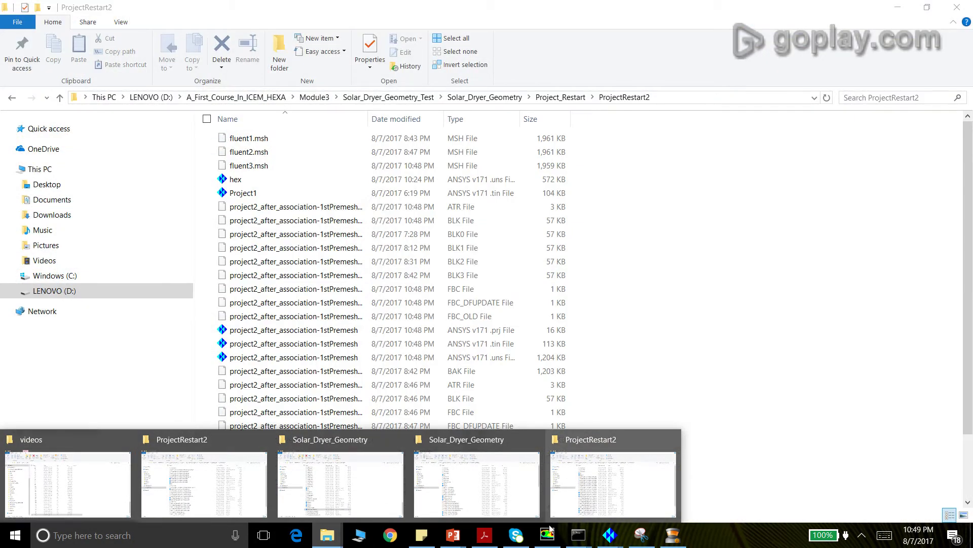
Return to Fluent, read fluent3.msh from the ProjectRestart2 folder as the new mesh, and run the mesh check on it
{"action": "left_click", "coordinate": [547, 535]}
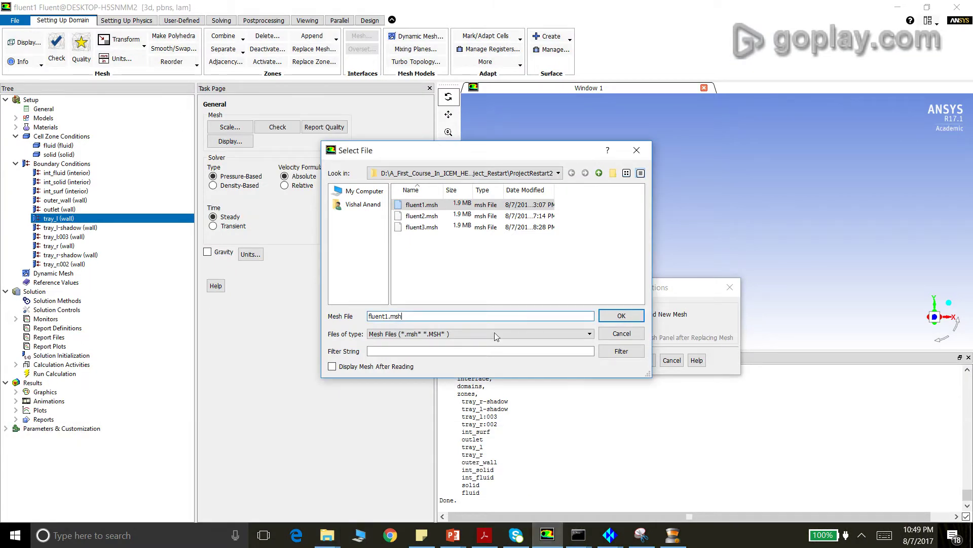
{"action": "left_click", "coordinate": [434, 228]}
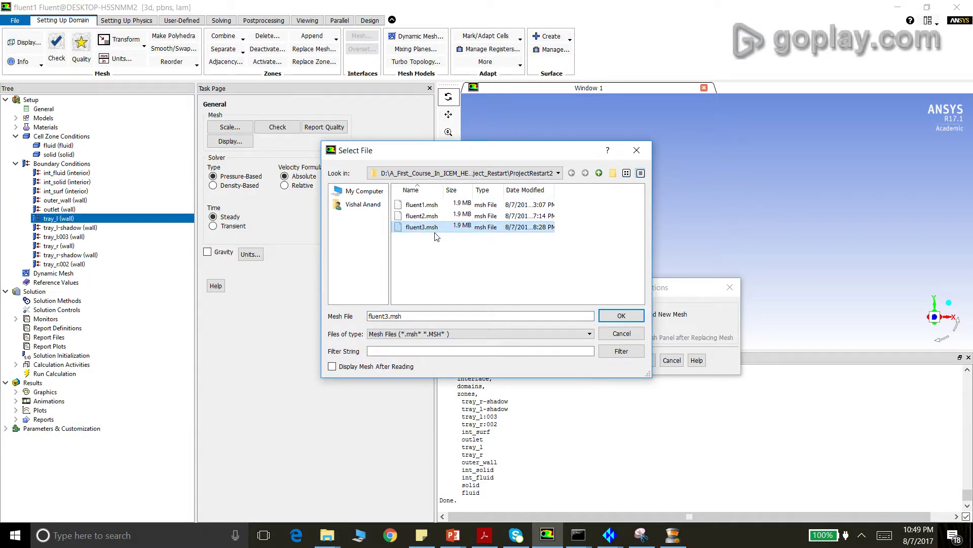
{"action": "left_click", "coordinate": [615, 318]}
{"action": "left_click", "coordinate": [634, 360]}
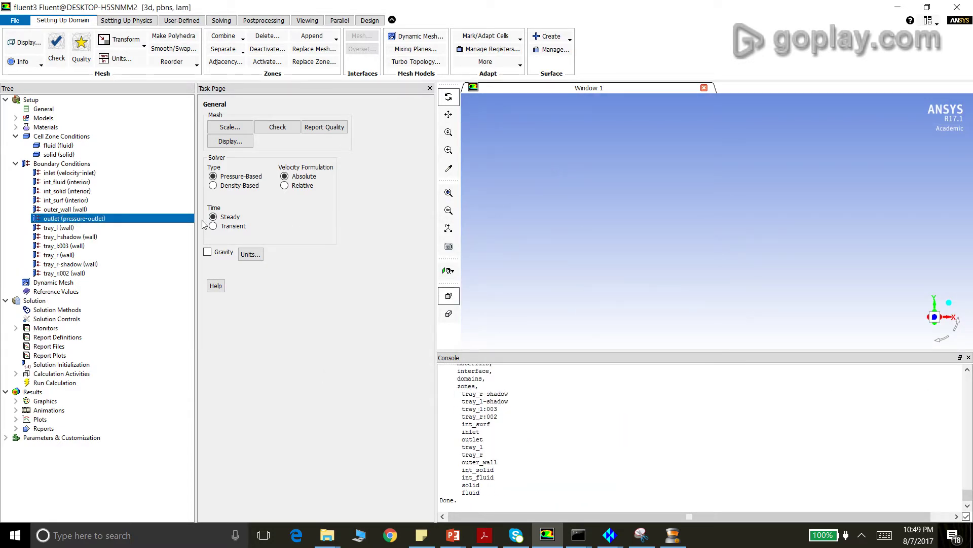
{"action": "left_click", "coordinate": [278, 126]}
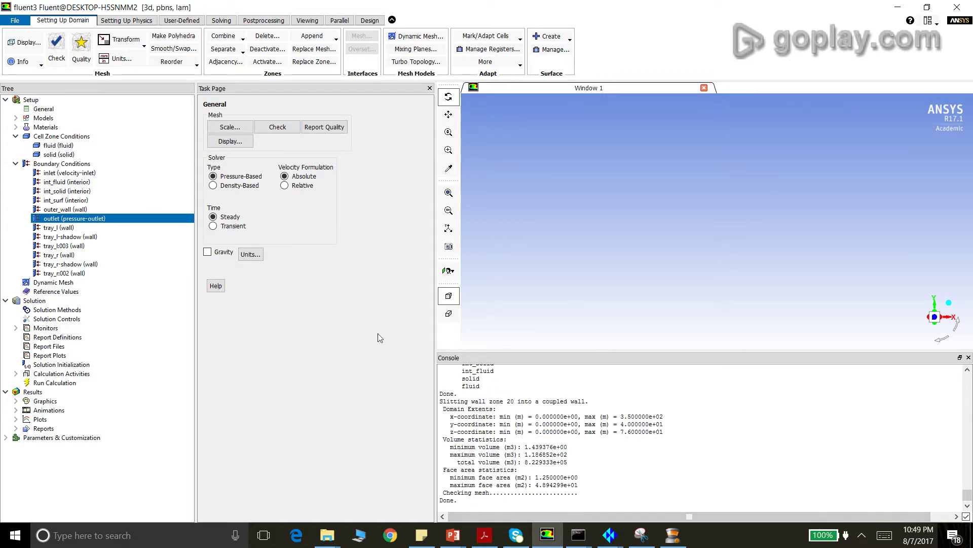
{"action": "left_click", "coordinate": [317, 130]}
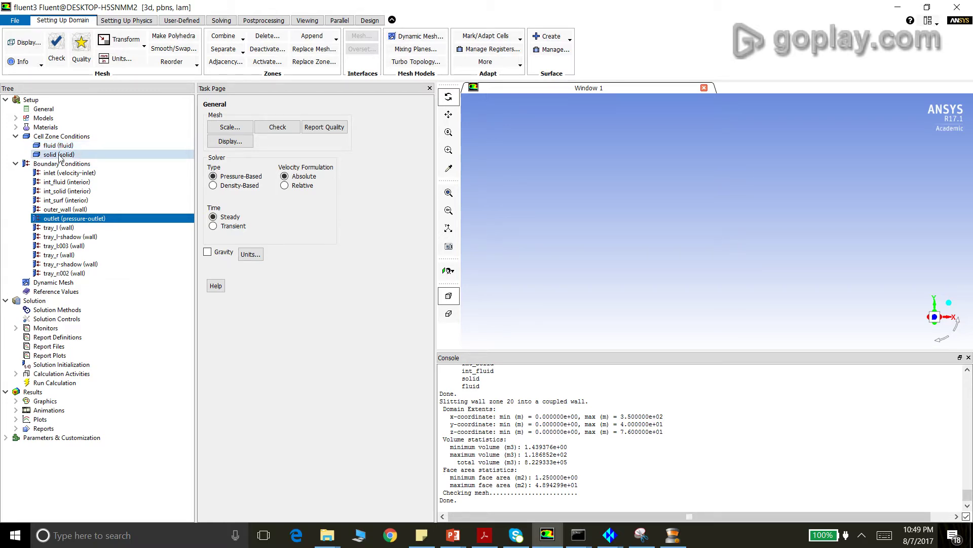
Add the inlet, outer_wall and tray_r surfaces to the mesh display selection, leaving out int_surf, and display the mesh
{"action": "left_click", "coordinate": [234, 141]}
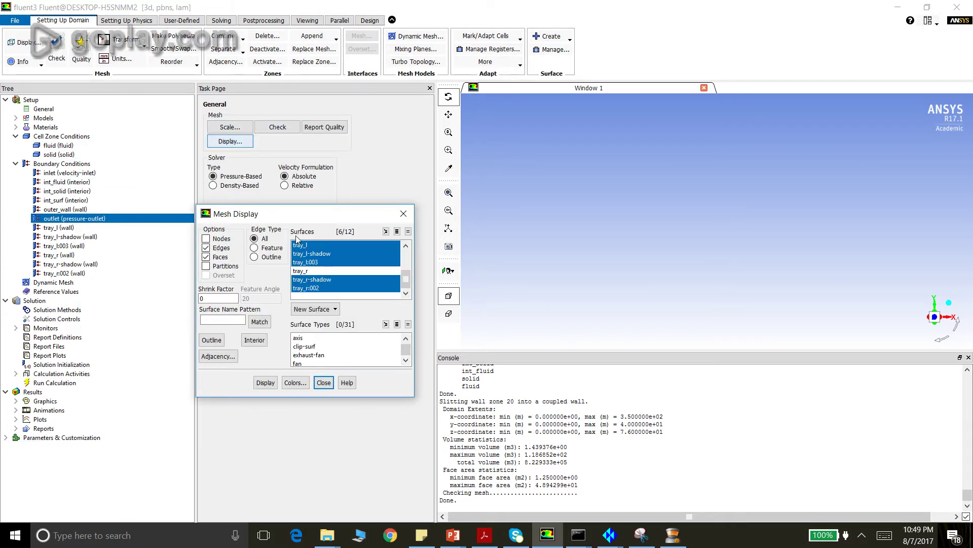
{"action": "left_click_drag", "start_coordinate": [404, 279], "coordinate": [401, 259]}
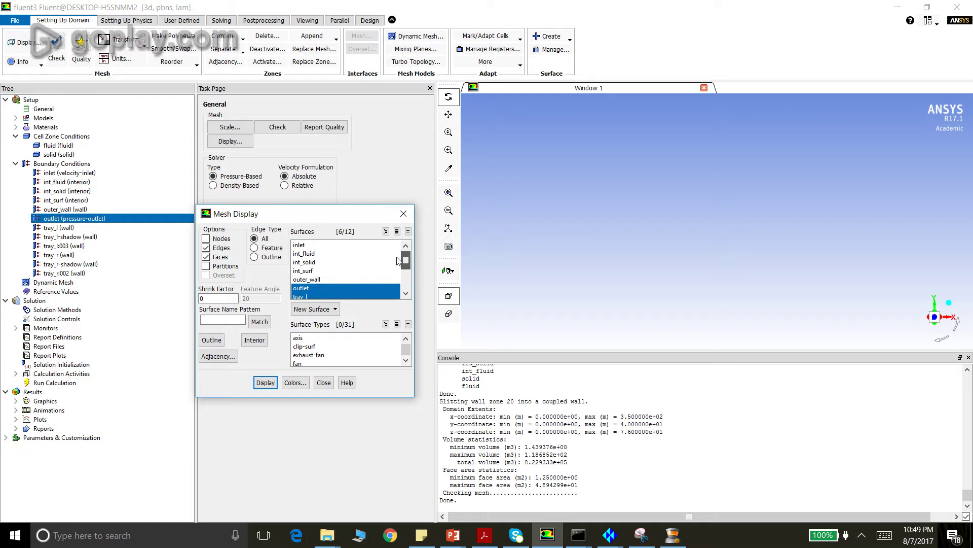
{"action": "left_click", "coordinate": [324, 245]}
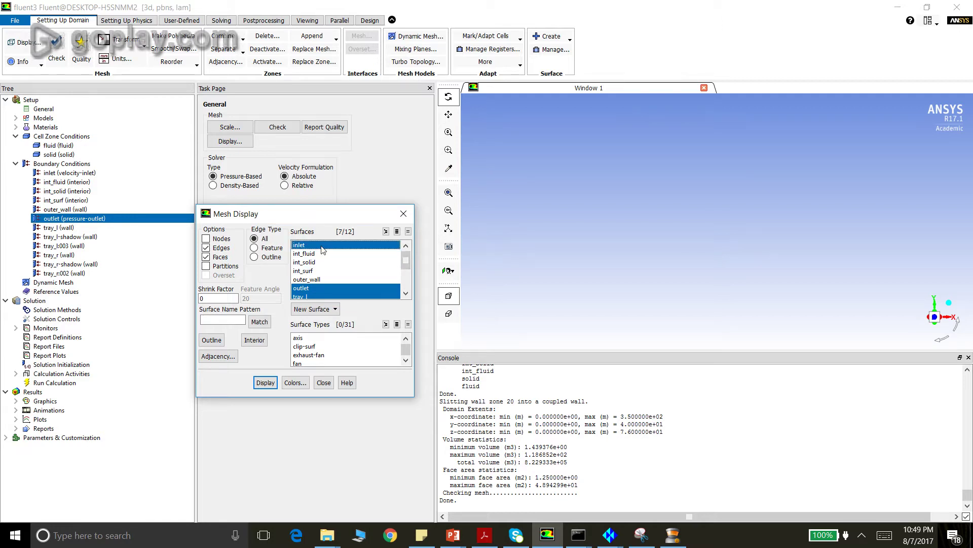
{"action": "left_click", "coordinate": [321, 280]}
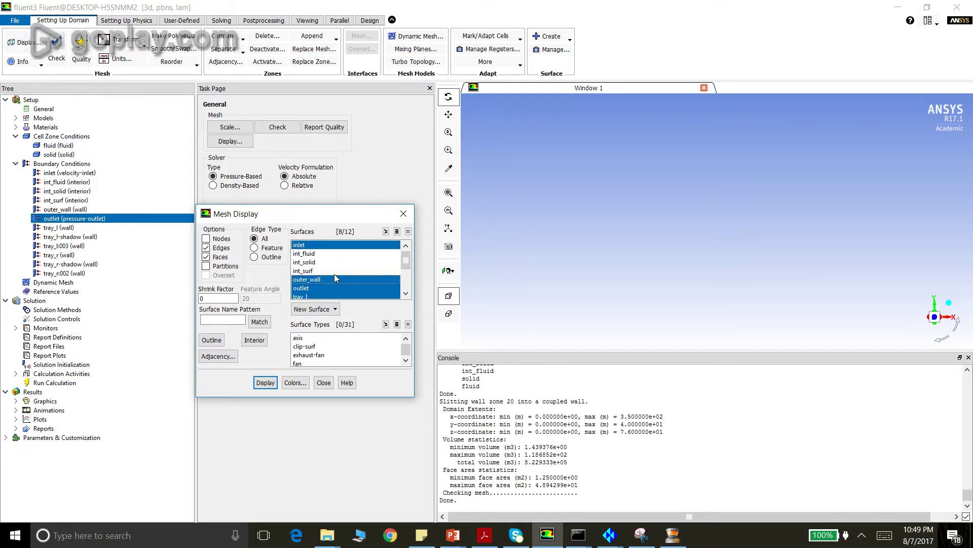
{"action": "left_click", "coordinate": [333, 272]}
{"action": "left_click", "coordinate": [339, 272]}
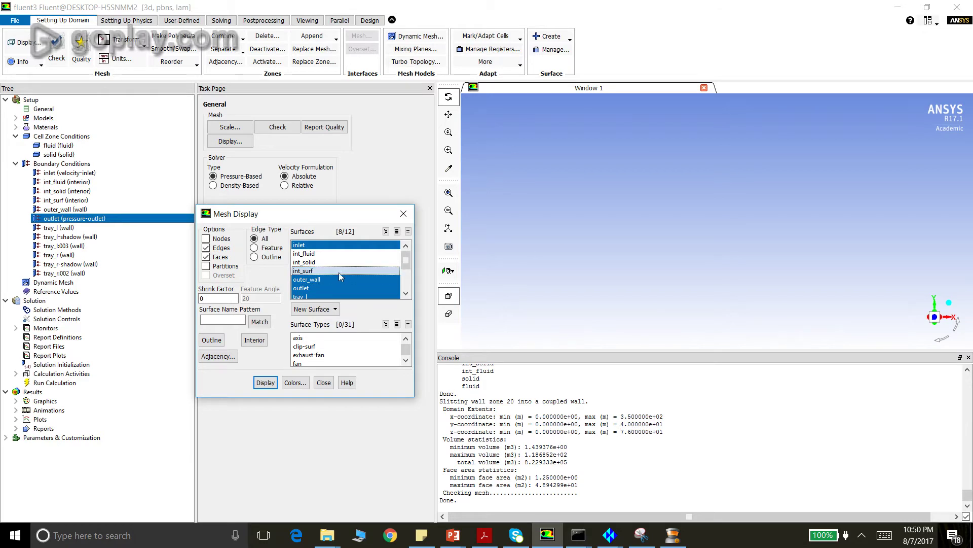
{"action": "scroll", "coordinate": [403, 266], "scroll_direction": "down", "scroll_amount": 2}
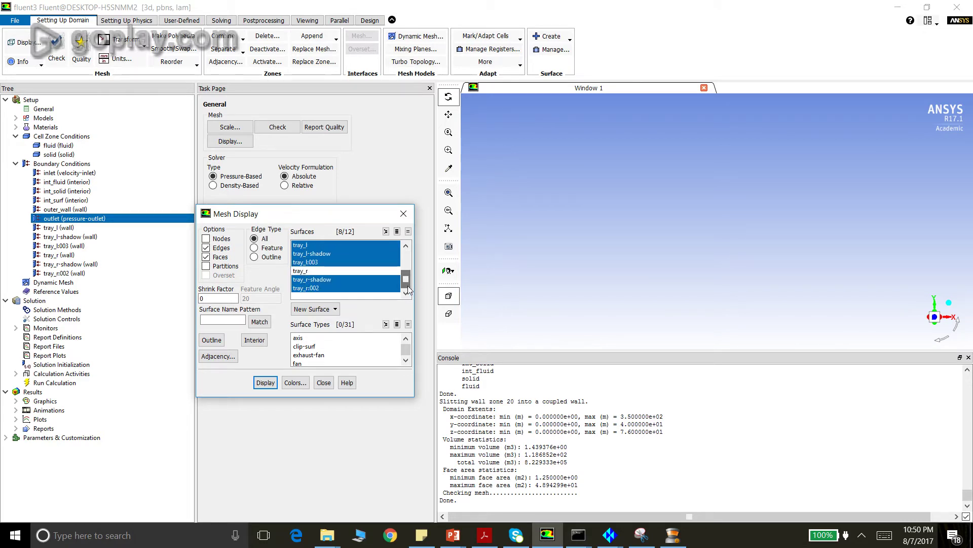
{"action": "left_click", "coordinate": [311, 272]}
{"action": "left_click", "coordinate": [267, 383]}
{"action": "left_click", "coordinate": [324, 383]}
Examine the displayed duct mesh from an oblique angle and close up along its upper and side walls
{"action": "mouse_move", "coordinate": [576, 206]}
{"action": "left_mouse_down"}
{"action": "mouse_move", "coordinate": [672, 258]}
{"action": "mouse_move", "coordinate": [652, 254]}
{"action": "left_mouse_up"}
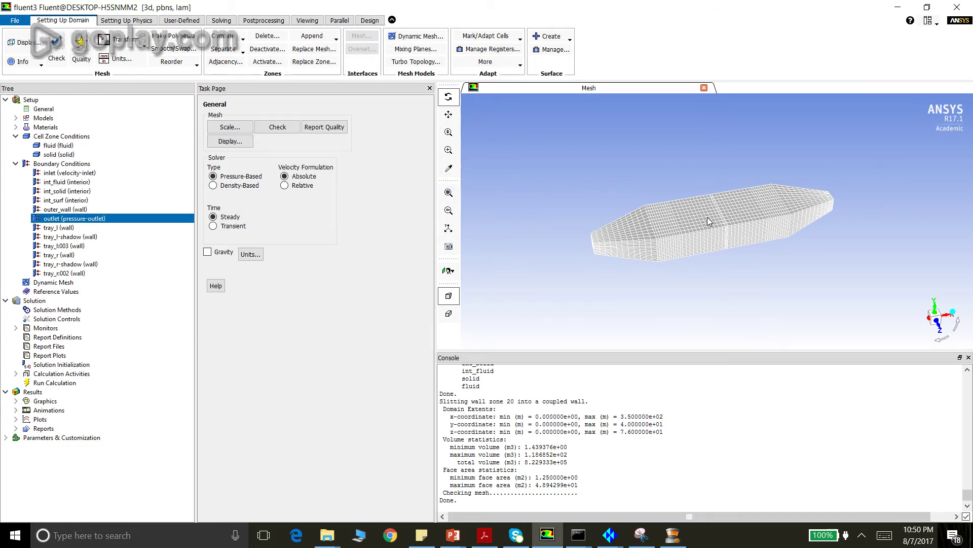
{"action": "left_click_drag", "start_coordinate": [709, 221], "coordinate": [724, 244]}
{"action": "left_click", "coordinate": [449, 150]}
{"action": "left_click_drag", "start_coordinate": [707, 201], "coordinate": [728, 244]}
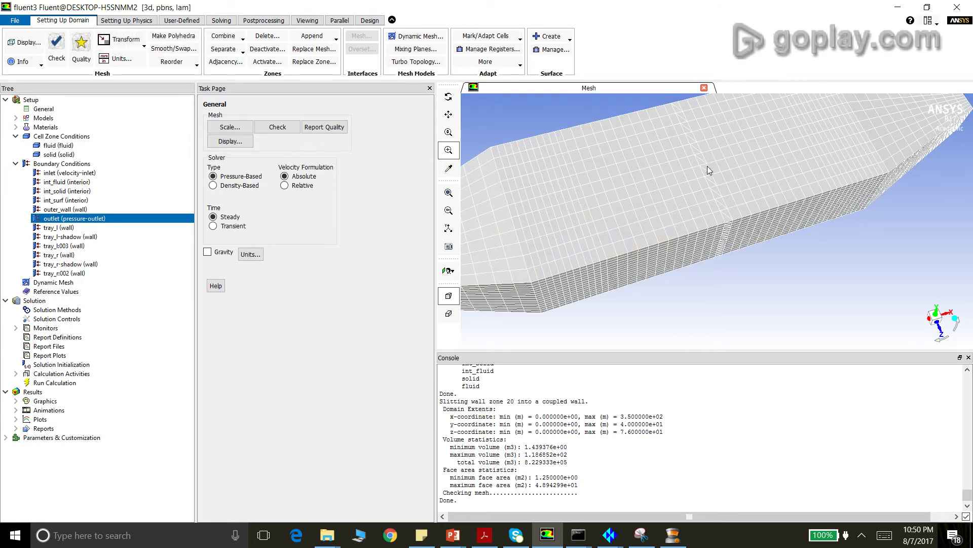
{"action": "left_click", "coordinate": [720, 228]}
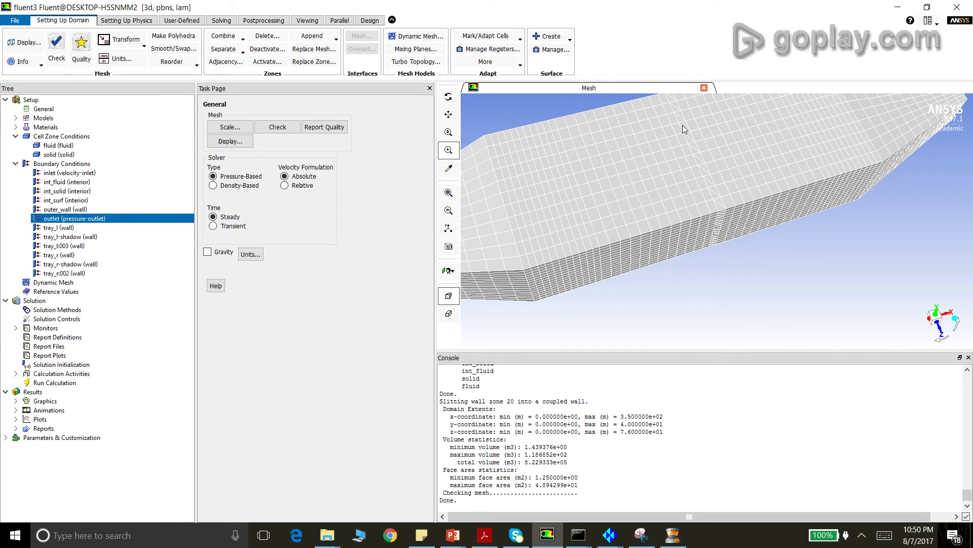